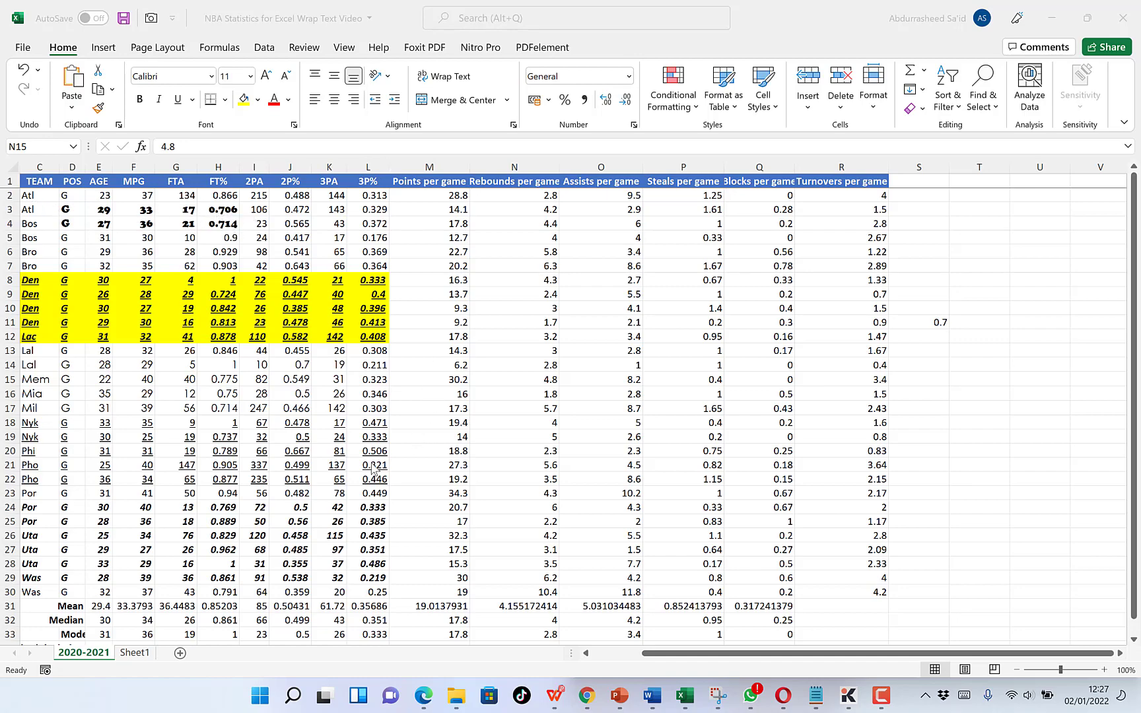
Examine the differently formatted cell ranges in the table, including C8:L12 and C3:H4, and compare them with plain cells.
scroll(373, 469, down, 1)
scroll(368, 447, up, 1)
scroll(245, 460, down, 2)
scroll(202, 378, up, 2)
click(35, 278)
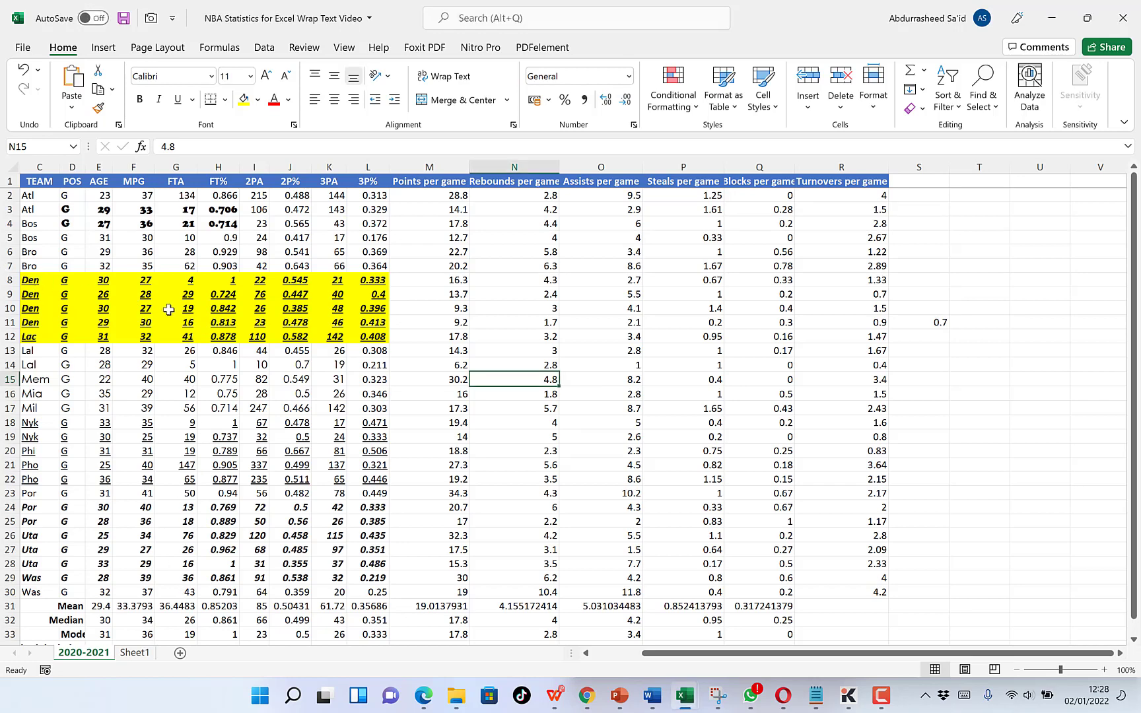
drag(30, 280, 367, 340)
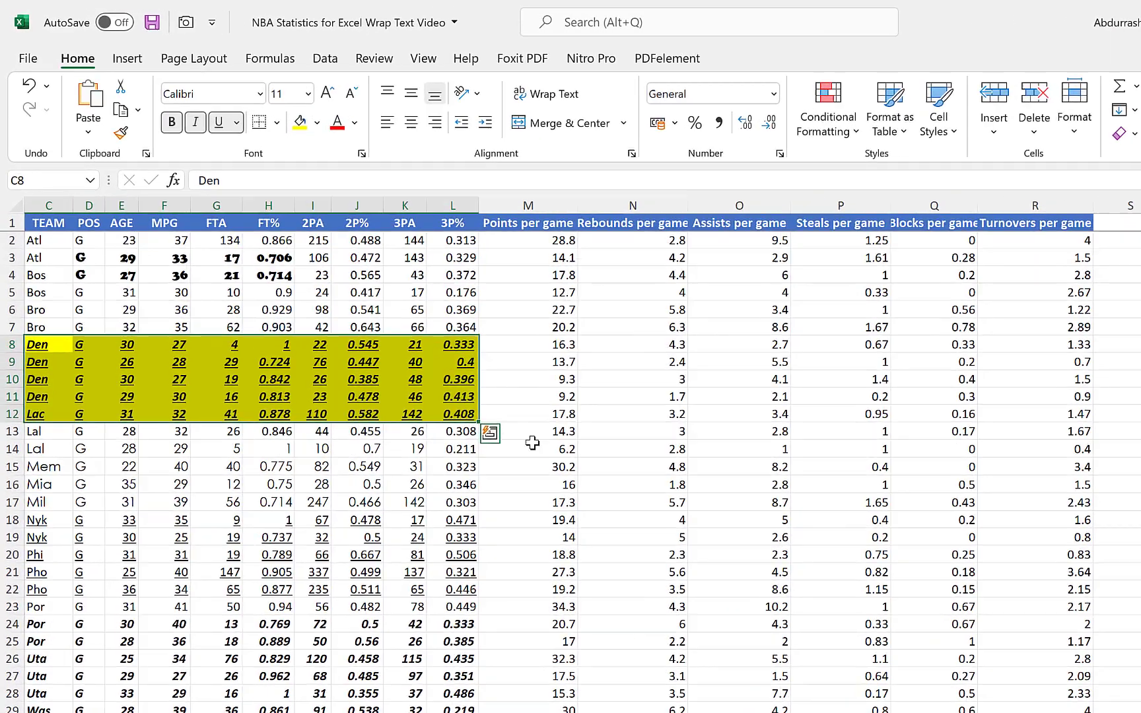
click(431, 363)
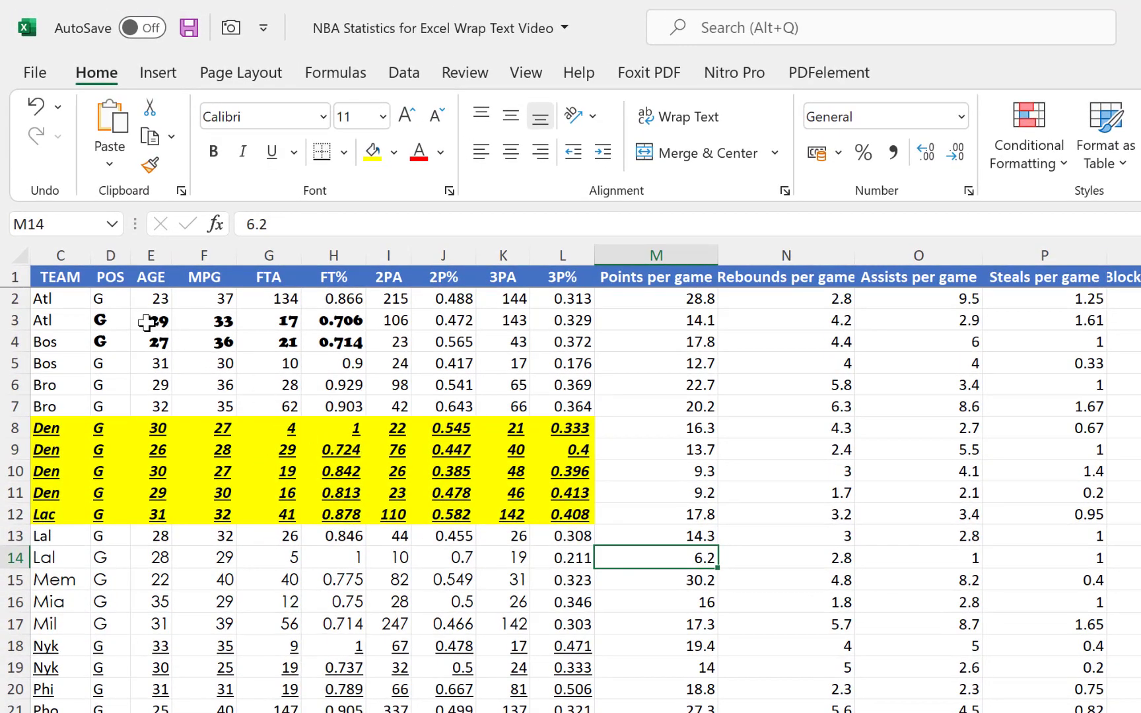
drag(87, 320, 337, 341)
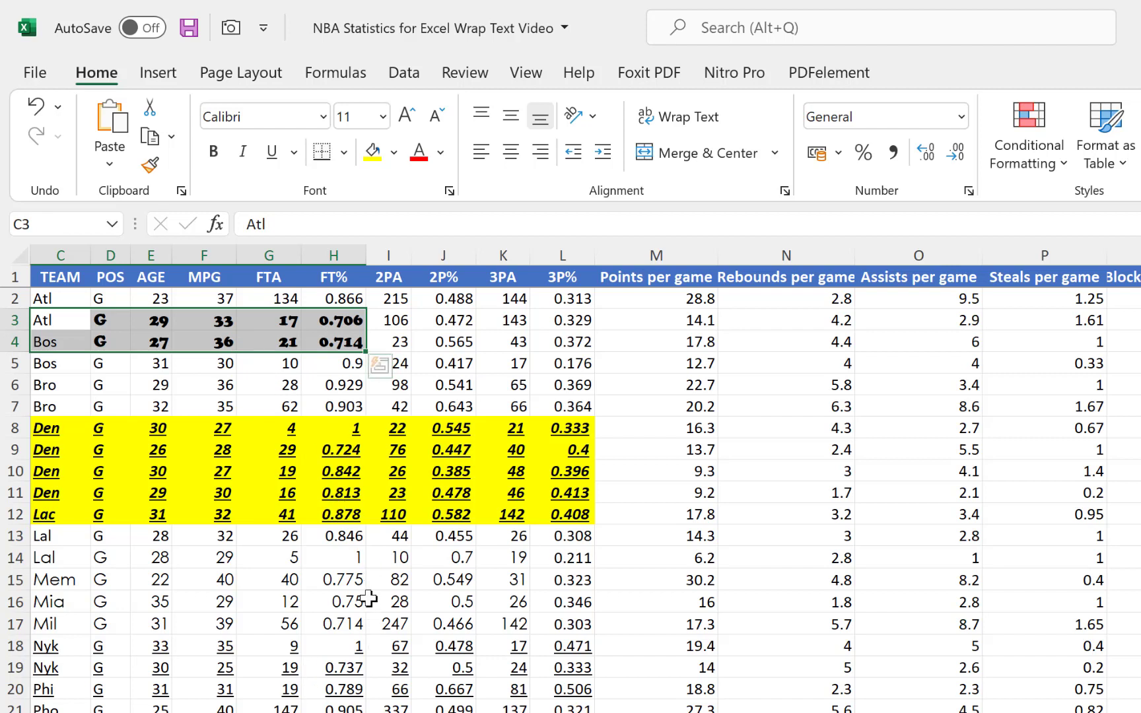
click(388, 364)
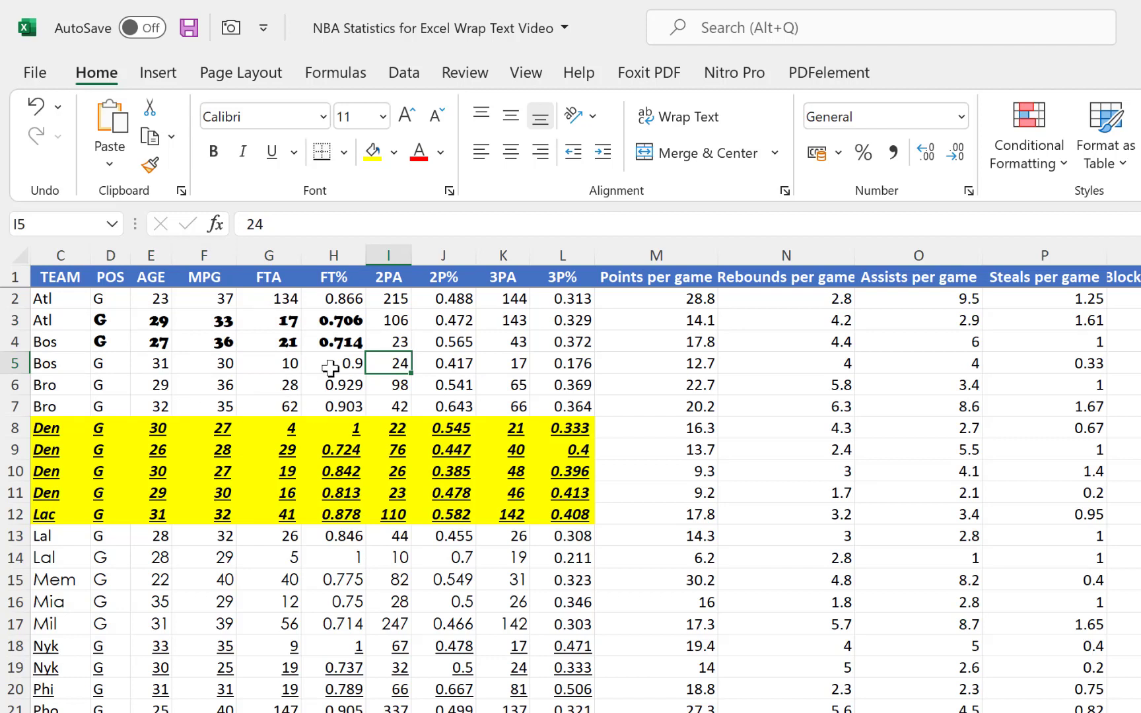
click(389, 301)
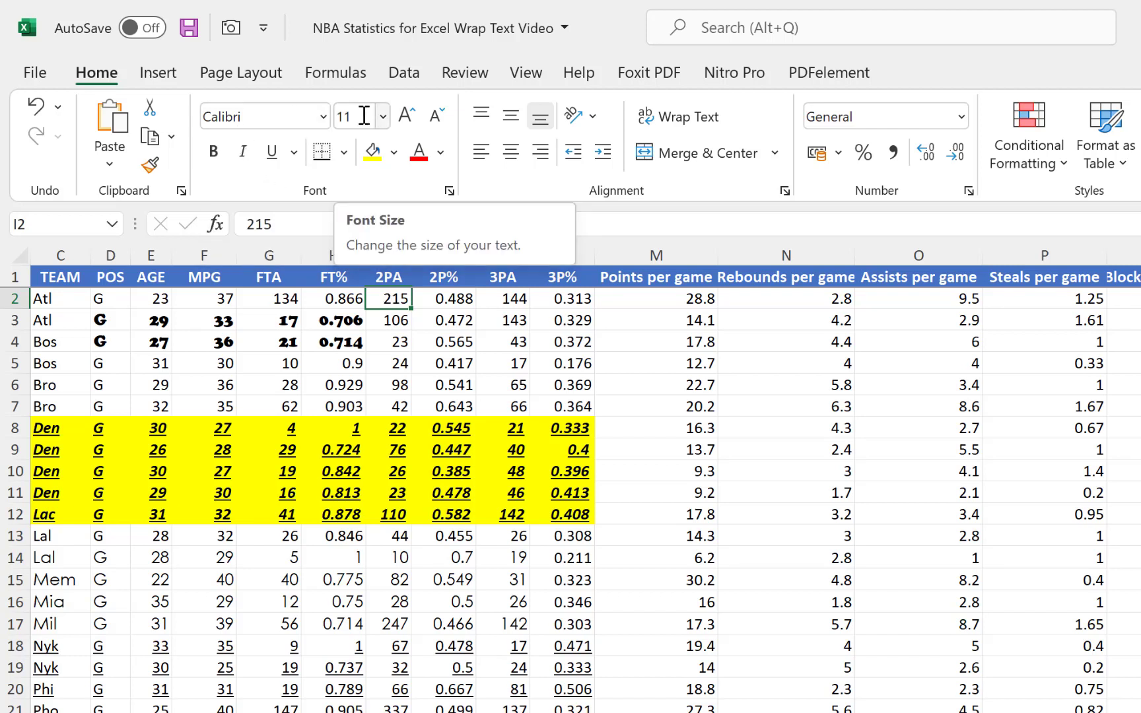
Set the font of cell F3 to Calibri Light and try bold on it.
click(223, 322)
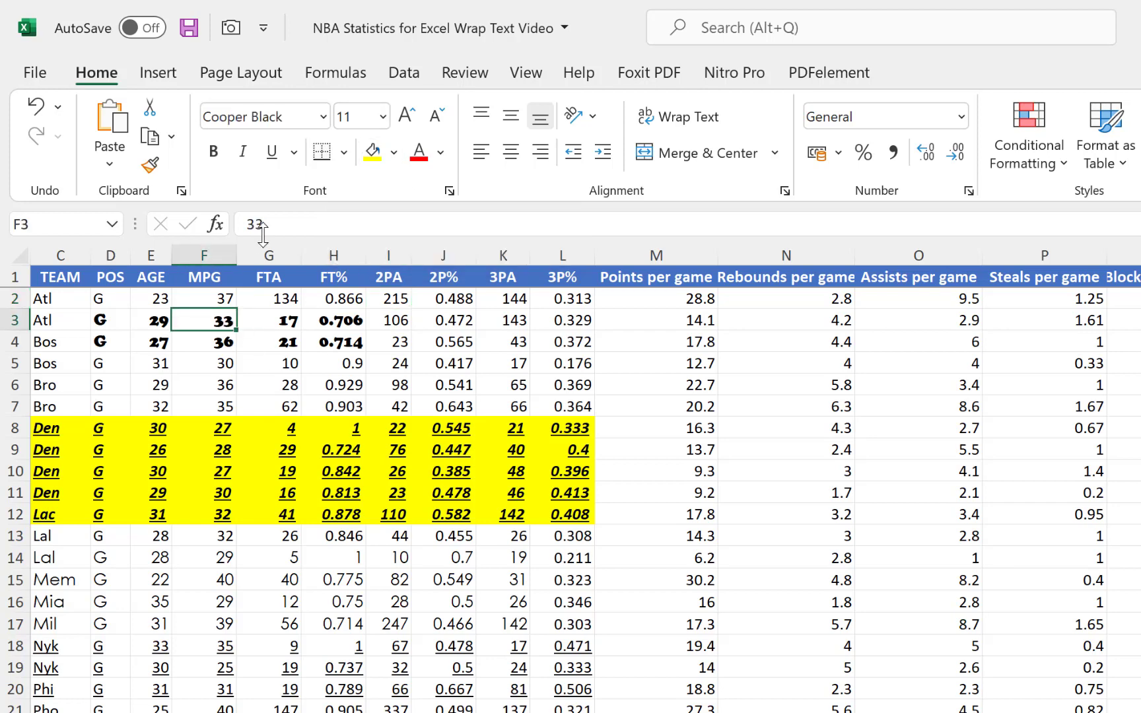
click(271, 126)
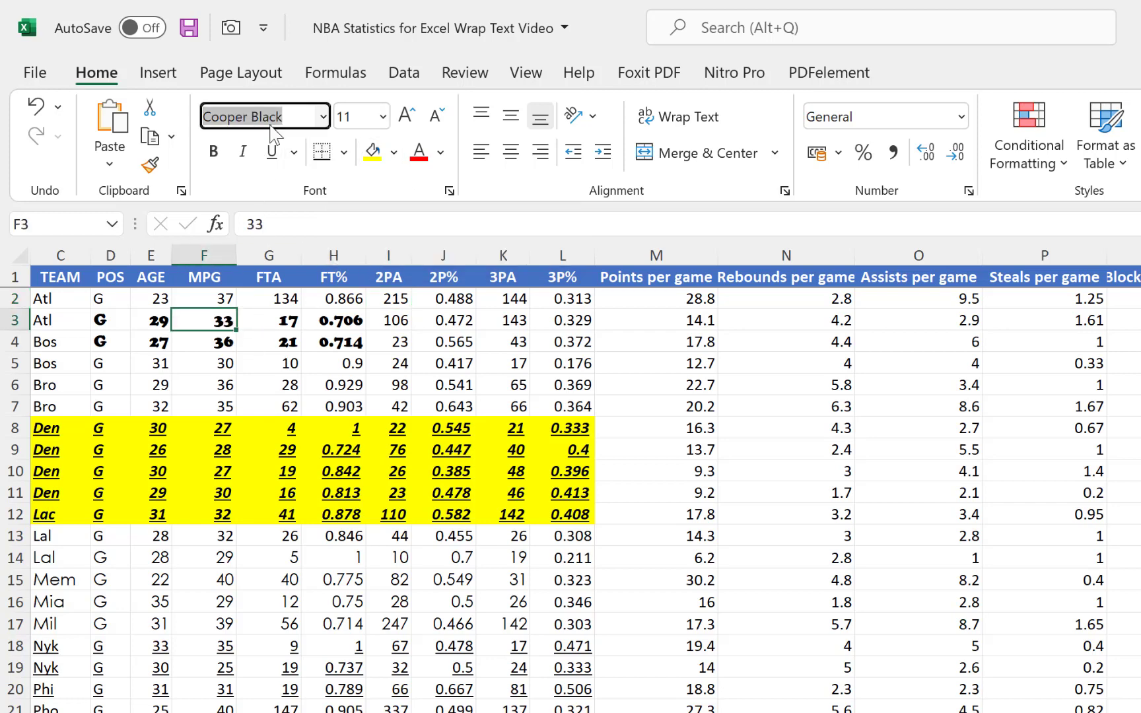
text(Calibri Light)
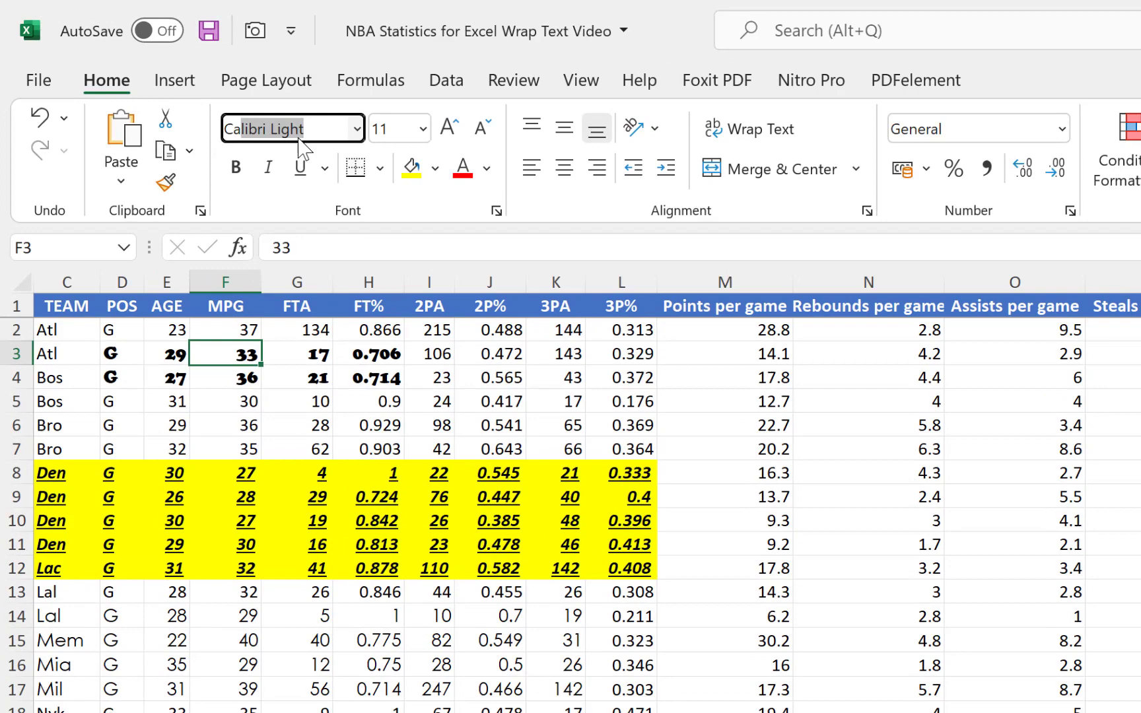
key(Return)
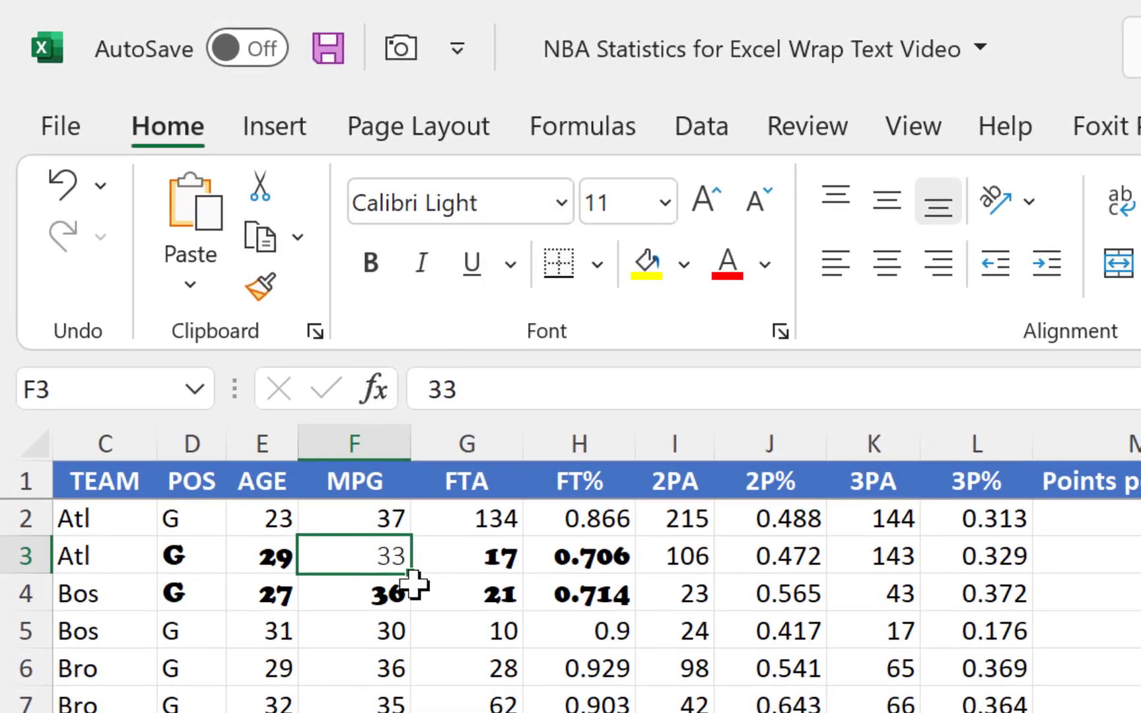
click(370, 265)
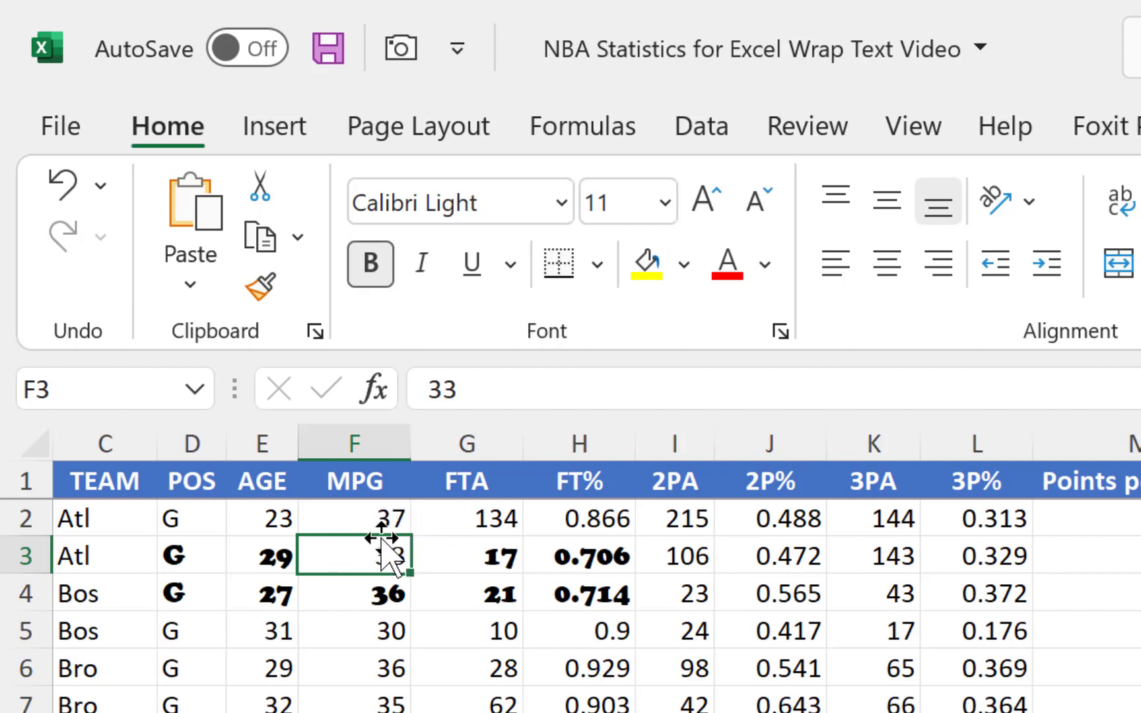
click(517, 512)
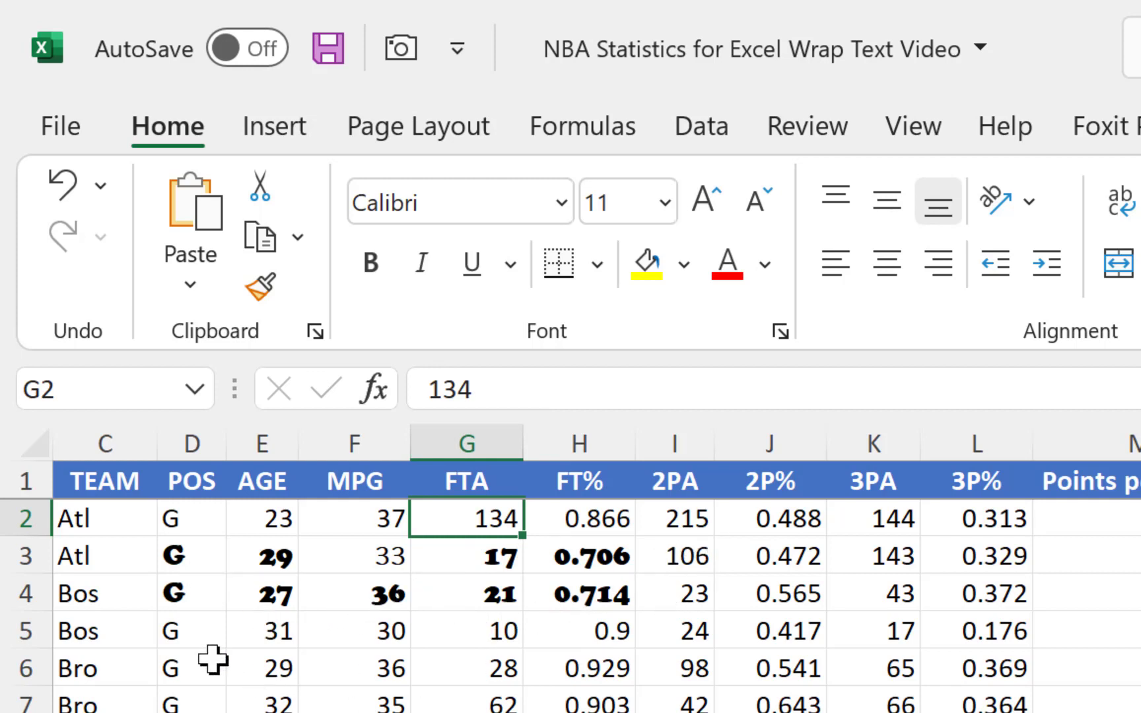
Copy the formatting of cell D3 onto cell D6 with Format Painter.
drag(169, 631, 606, 687)
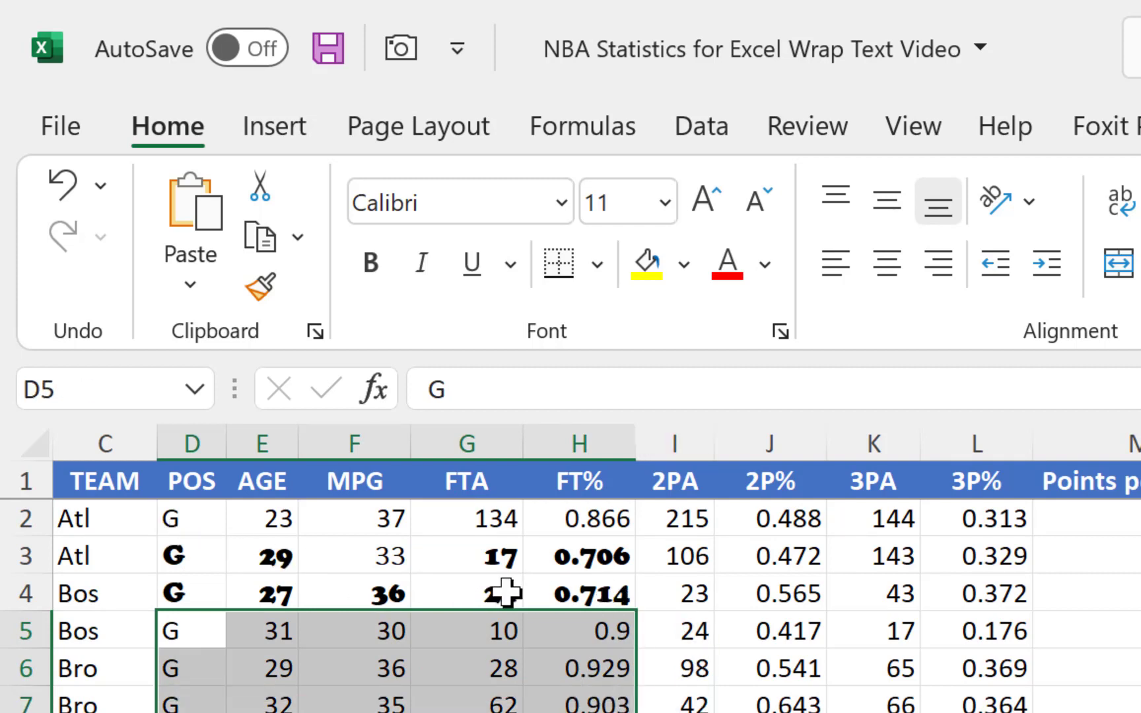
click(188, 557)
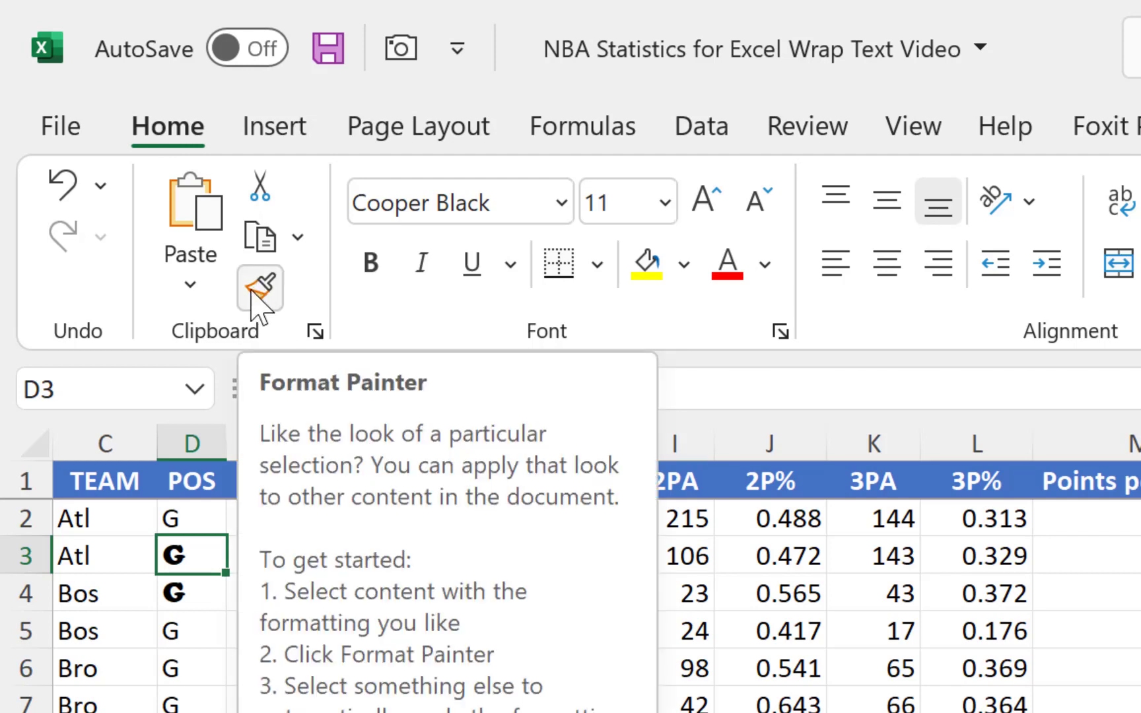
click(259, 290)
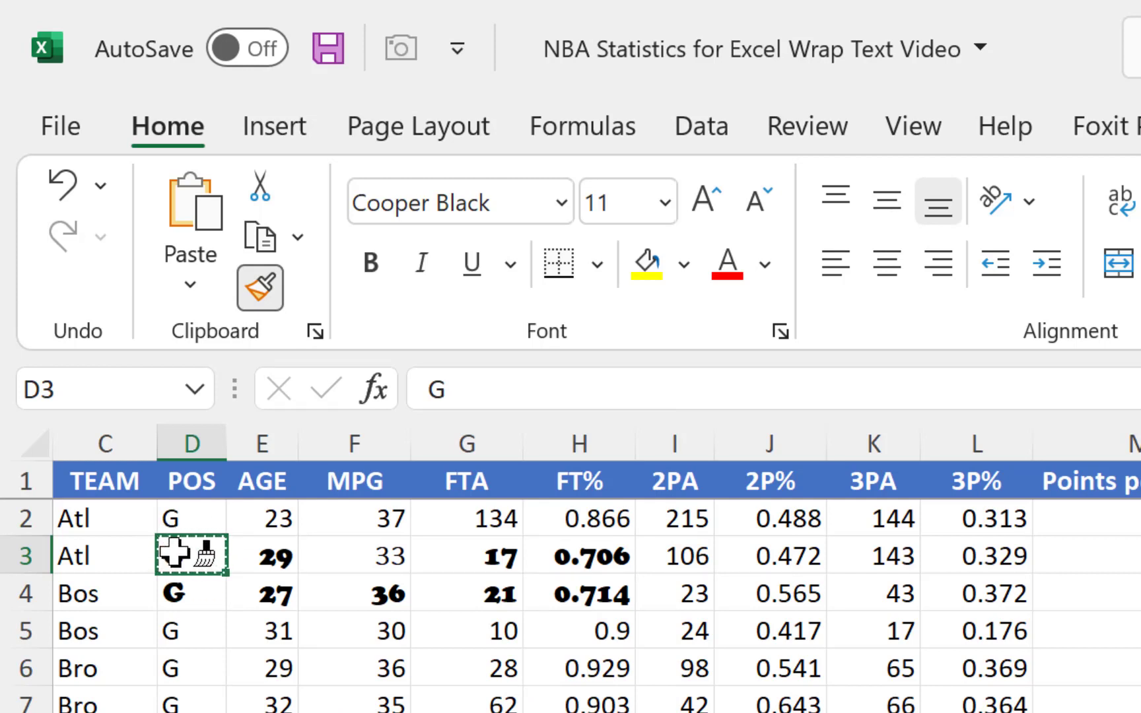
click(174, 669)
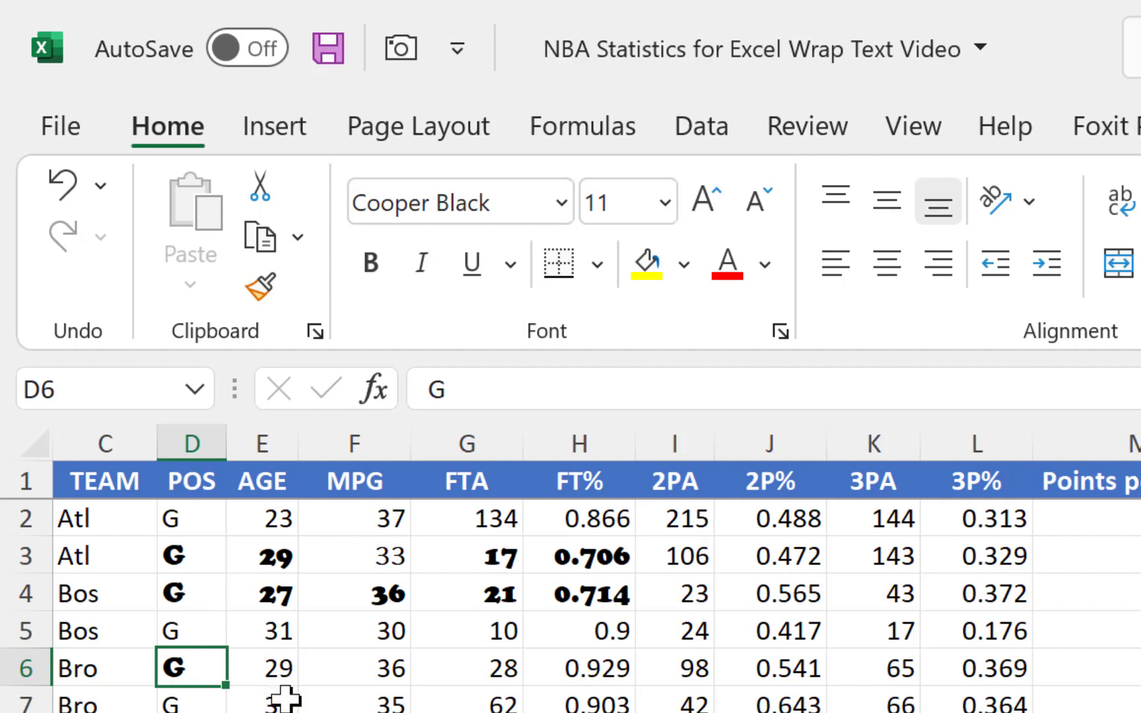
Copy the formatting of cell E3 onto the range C13:L19 with Format Painter.
click(266, 557)
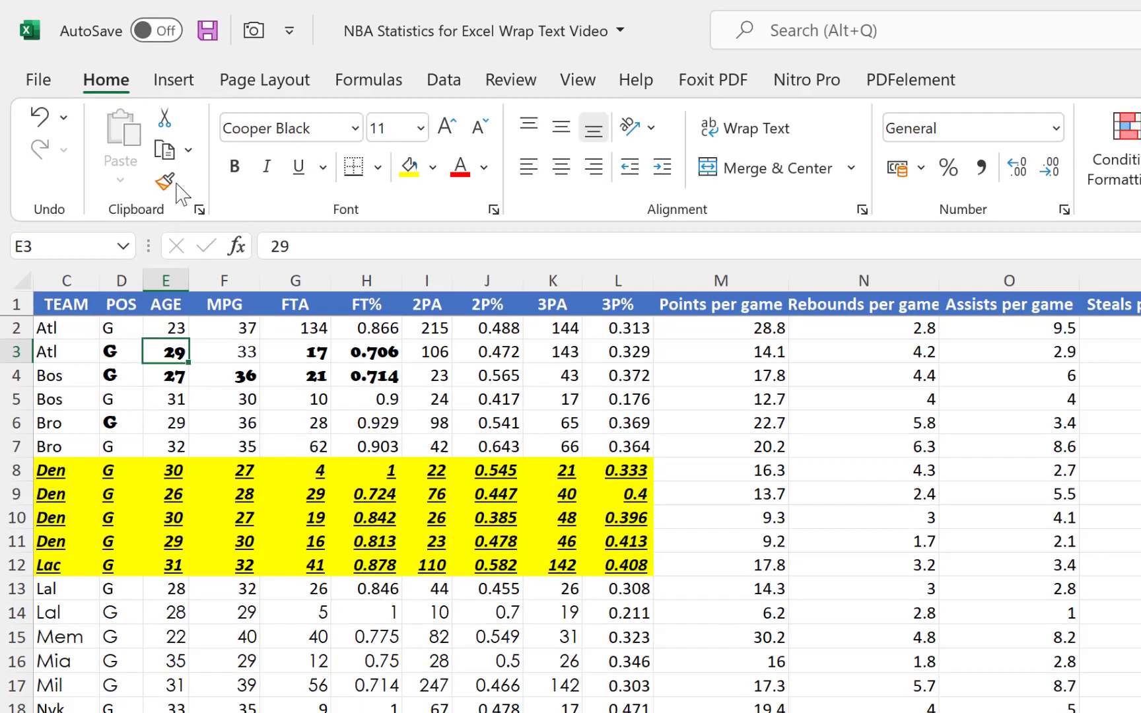
click(261, 285)
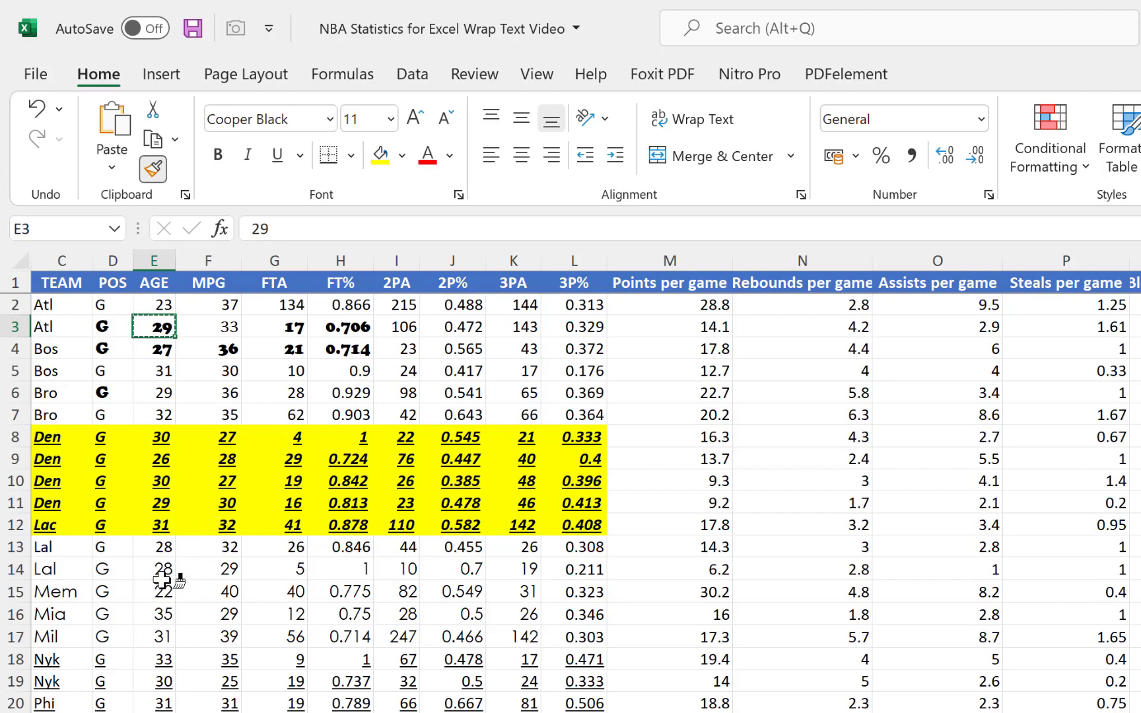
mouse_move(44, 546)
mouse_down()
mouse_move(280, 643)
mouse_move(491, 651)
mouse_move(546, 674)
mouse_move(538, 662)
mouse_up()
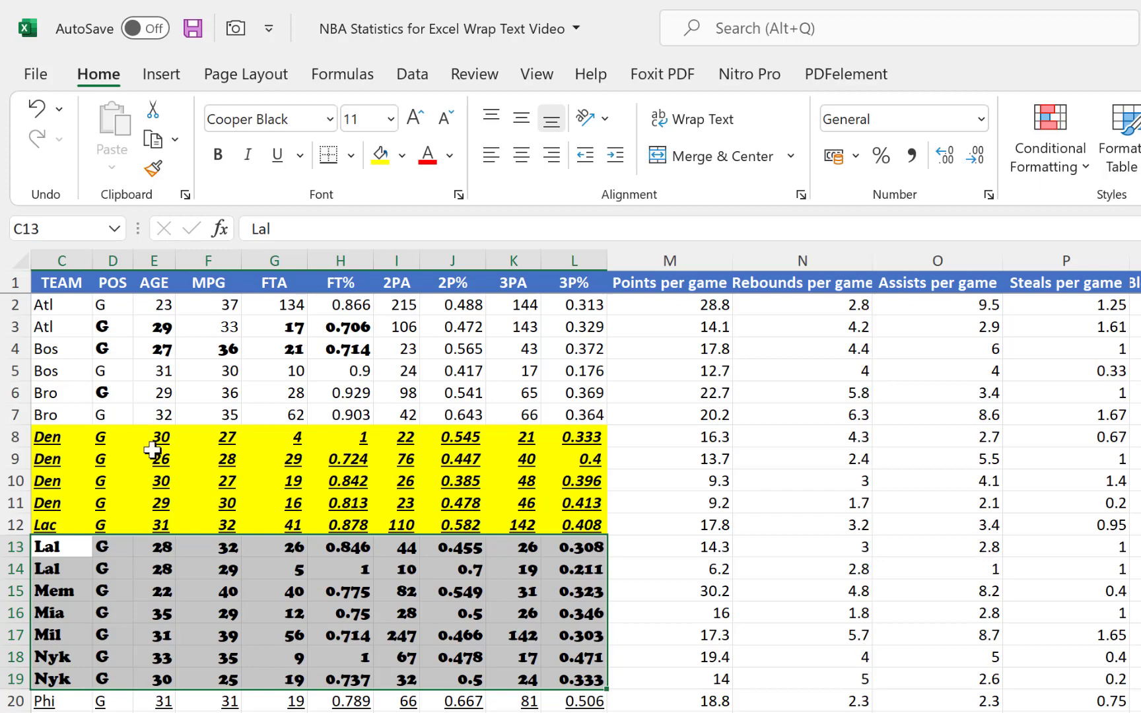
click(335, 589)
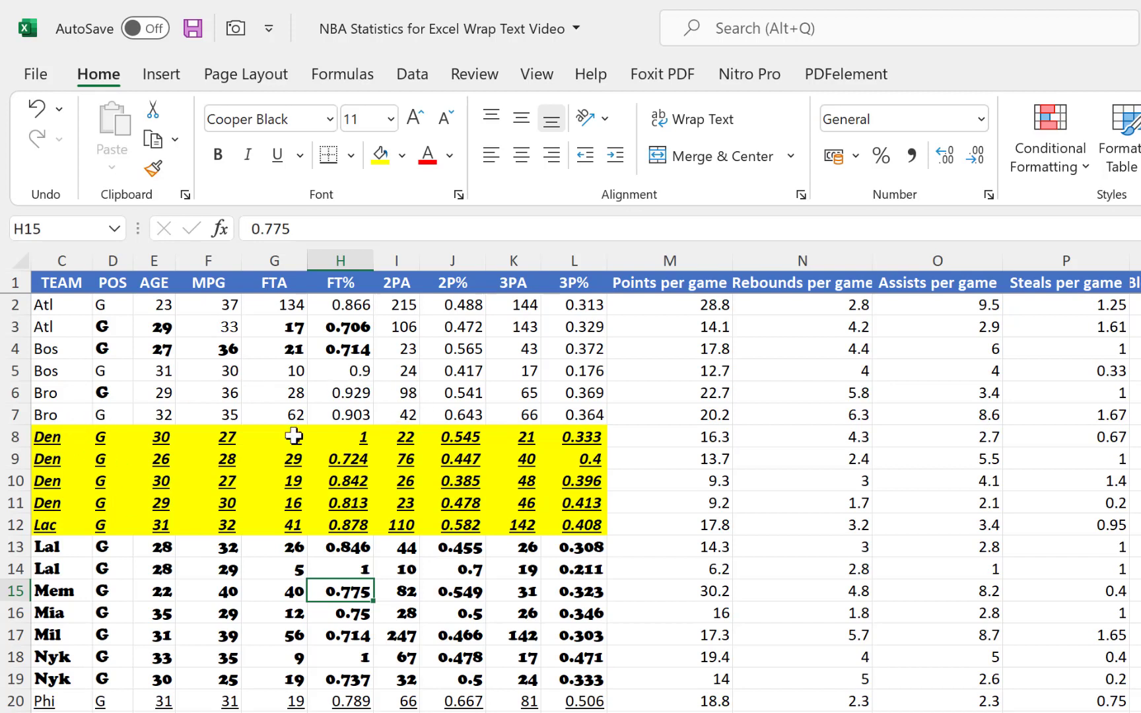
Copy the plain formatting of C7:L7 onto the range C13:L18 with Format Painter.
drag(41, 415, 552, 414)
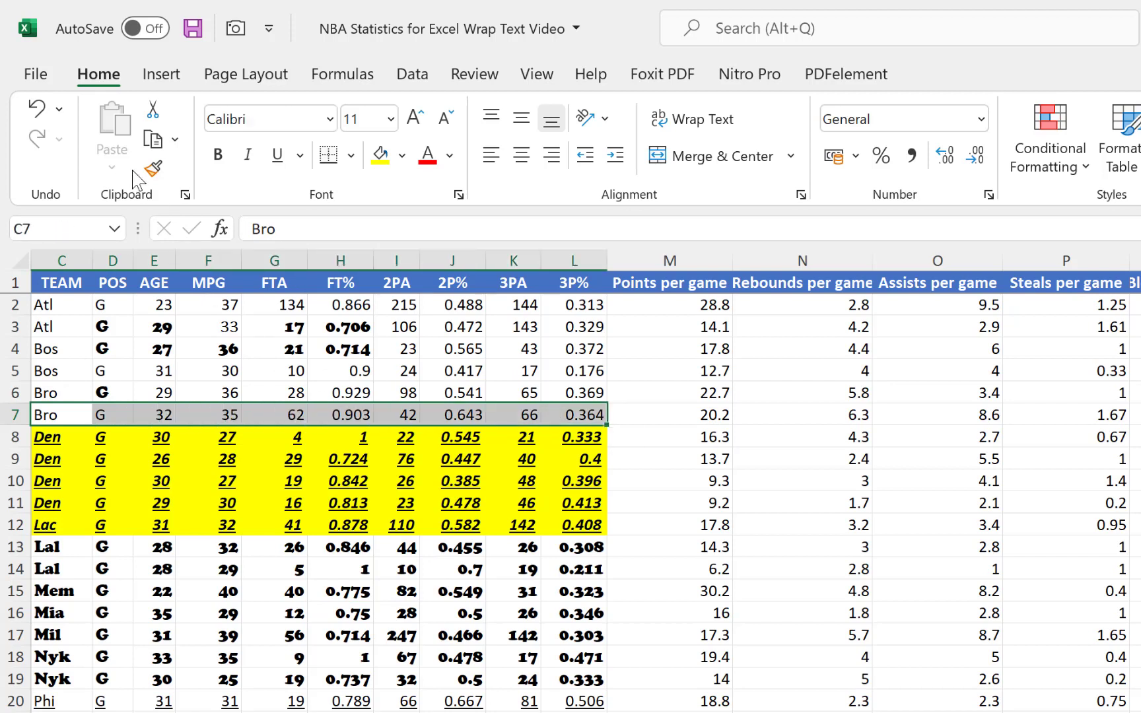
click(153, 169)
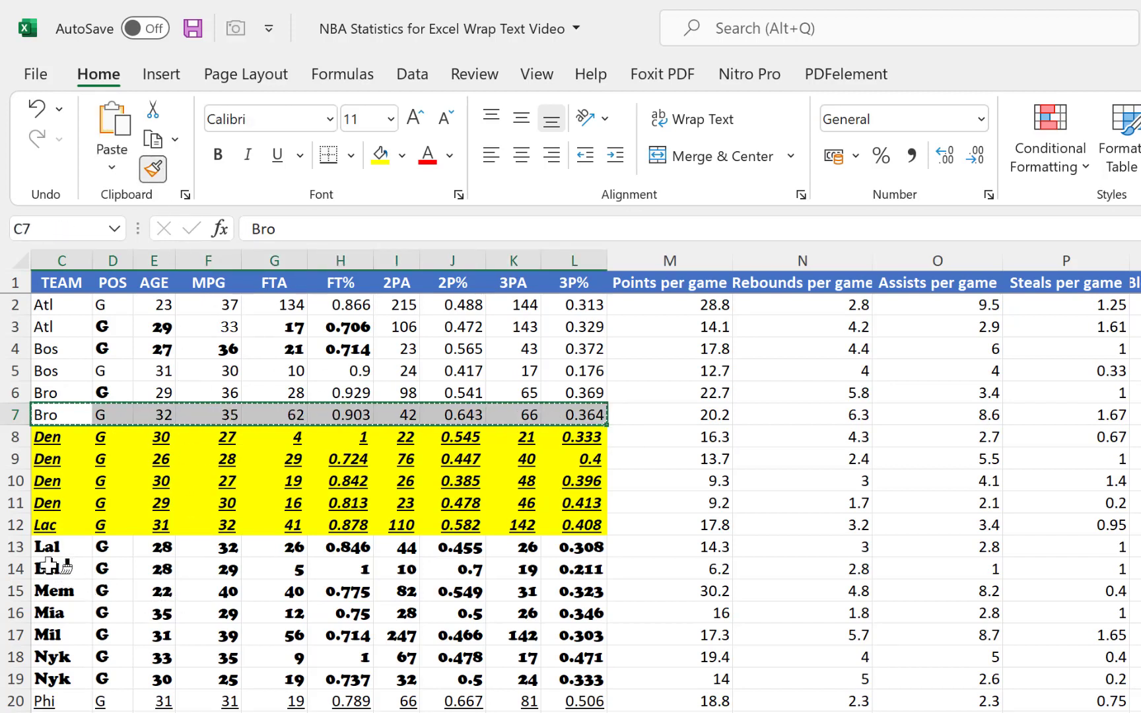
mouse_move(41, 548)
mouse_down()
mouse_move(291, 614)
mouse_move(576, 657)
mouse_up()
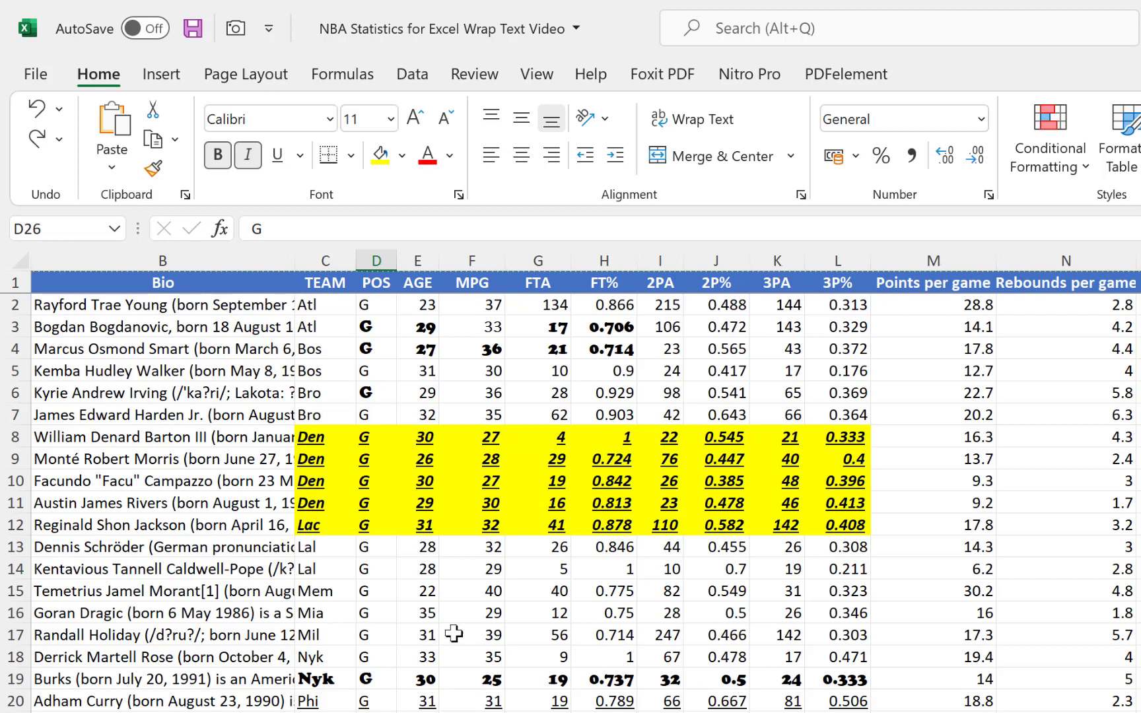
Keep Format Painter active to copy the formatting of cell C8 onto cells E19, H19, D25, J28, K4 and F26.
click(319, 445)
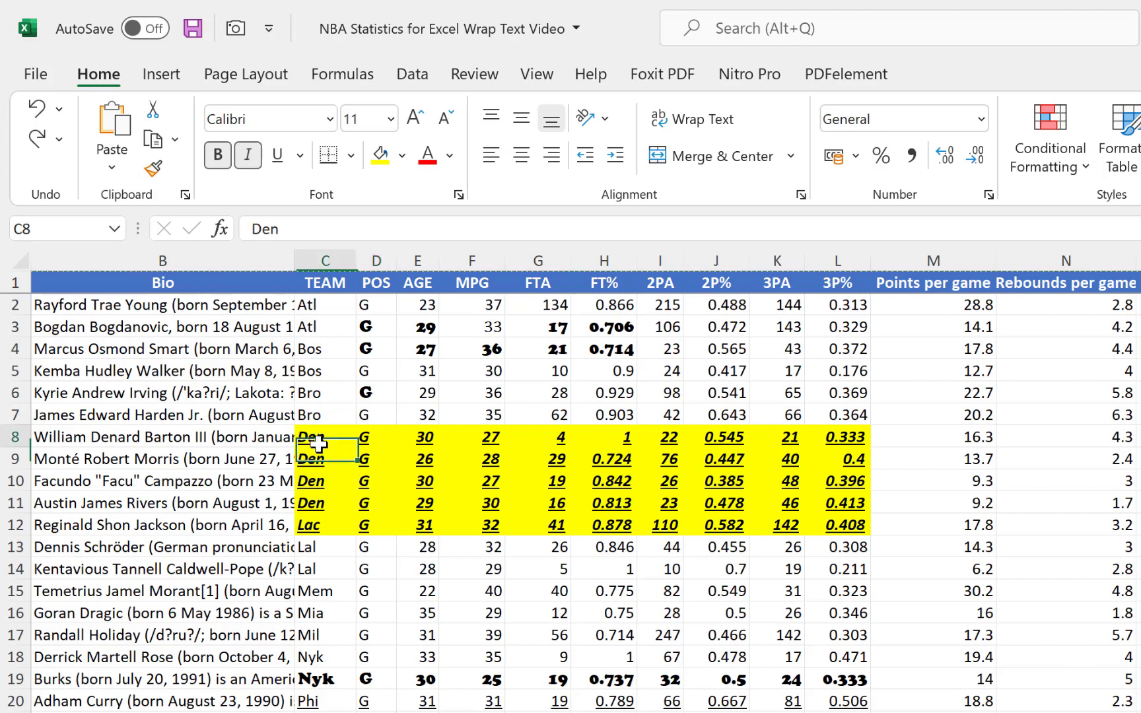
click(155, 170)
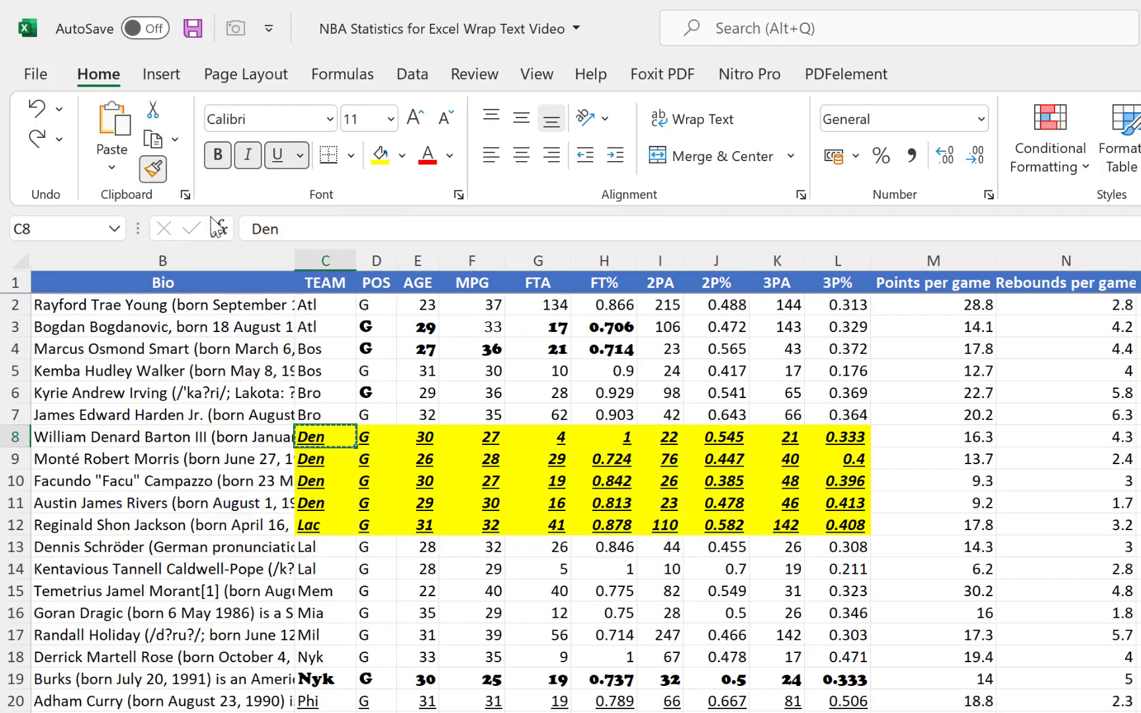
click(408, 680)
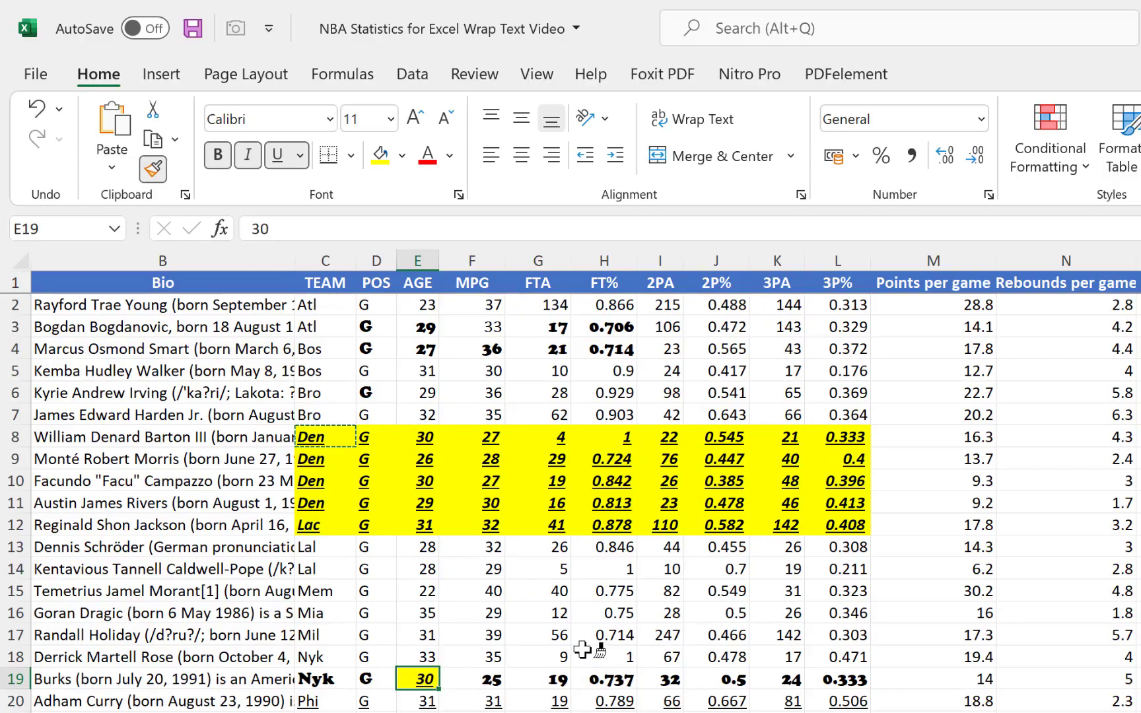
click(602, 679)
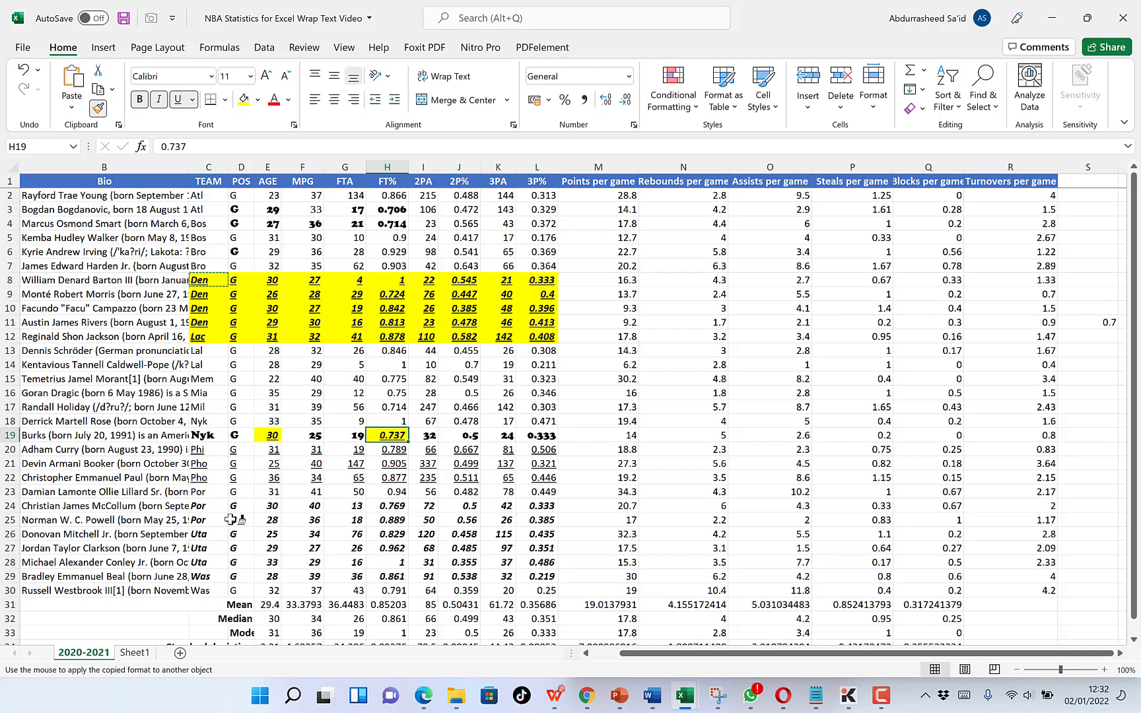
click(241, 520)
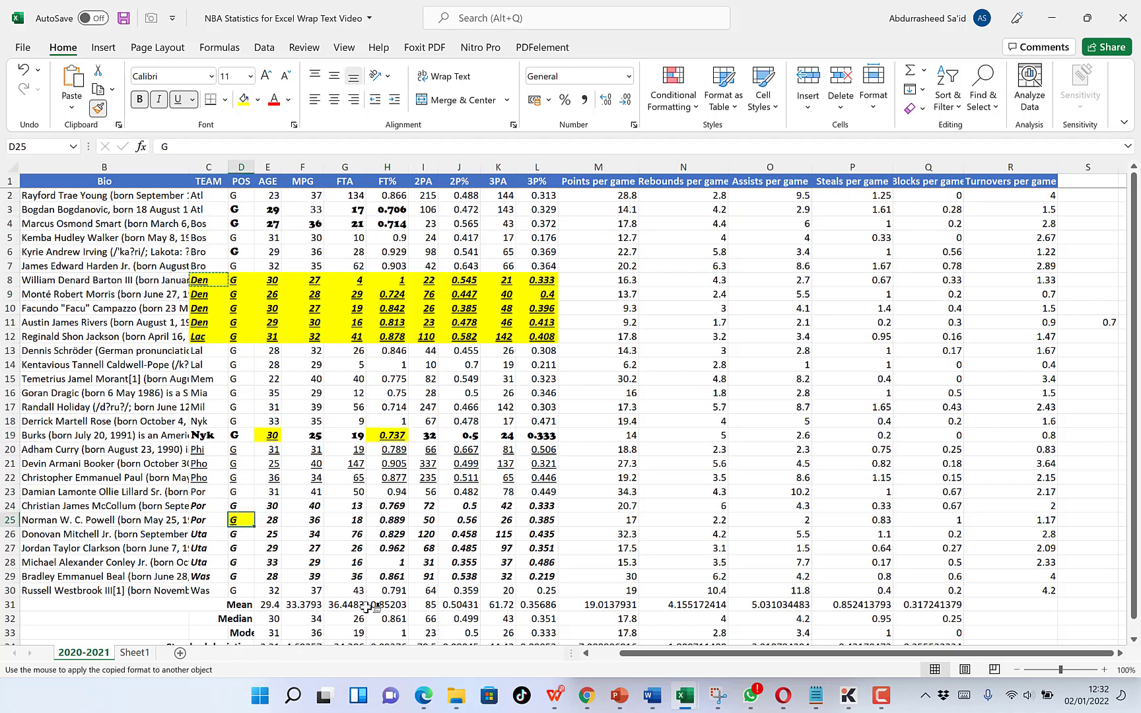
click(462, 562)
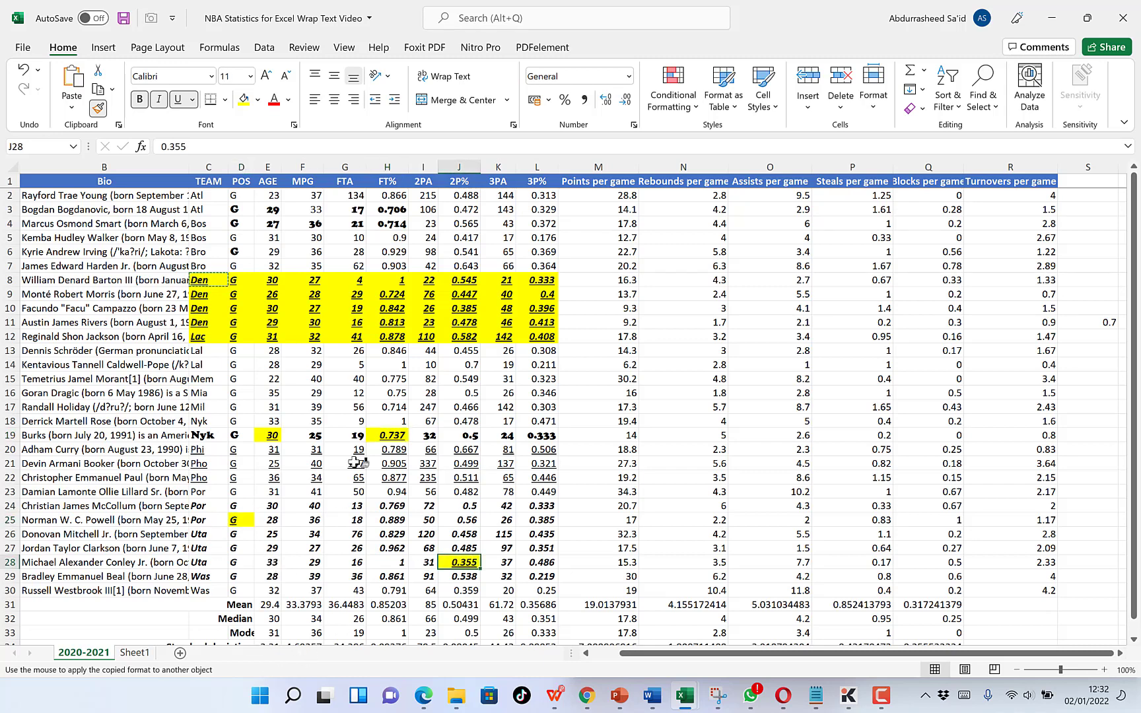
click(505, 223)
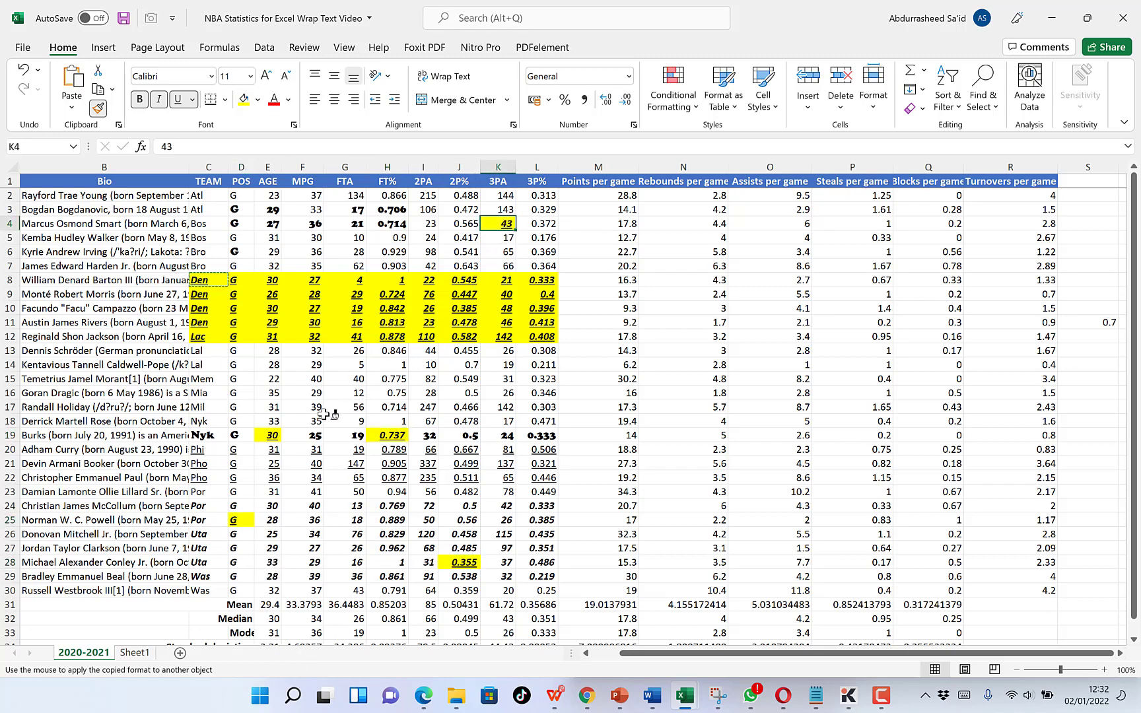
click(299, 532)
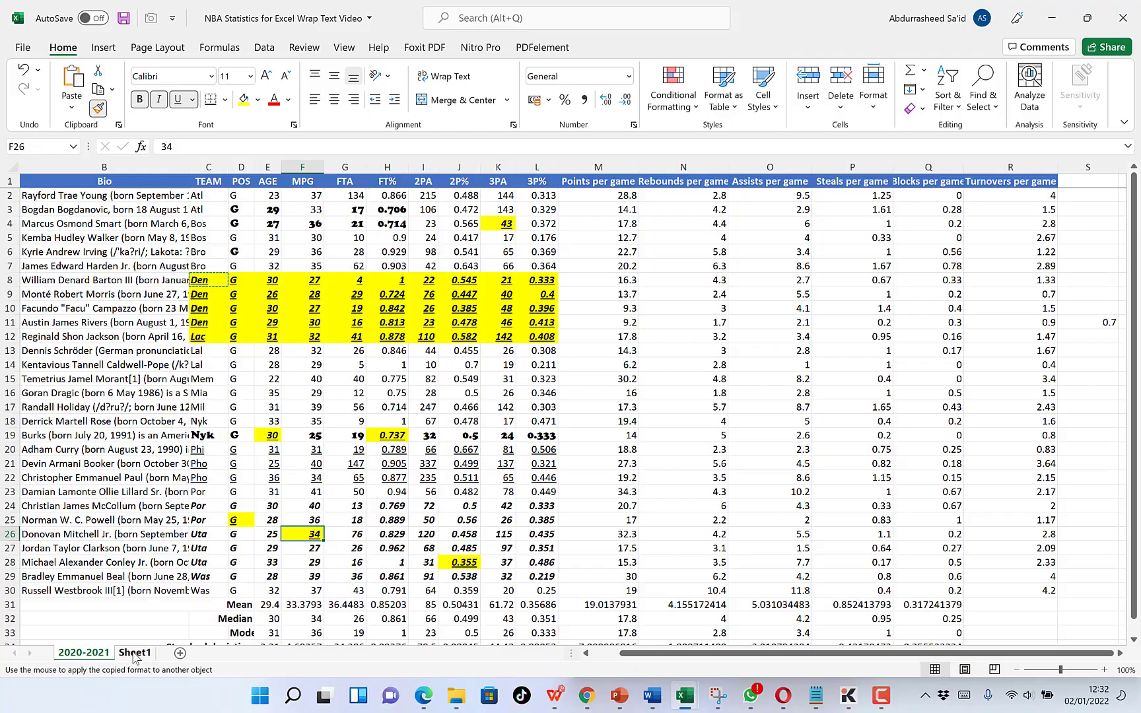
On Sheet1, paint the same copied C8 formatting onto cells F22, J16, I23, E25, J27 and F29.
click(135, 653)
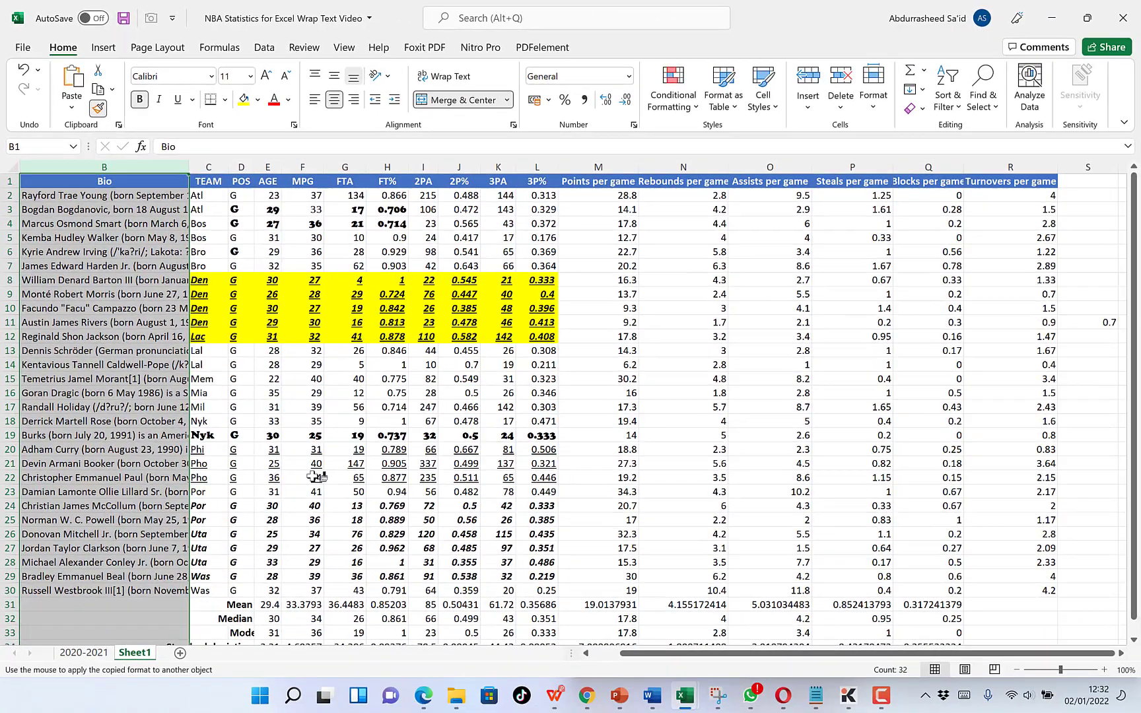
click(313, 477)
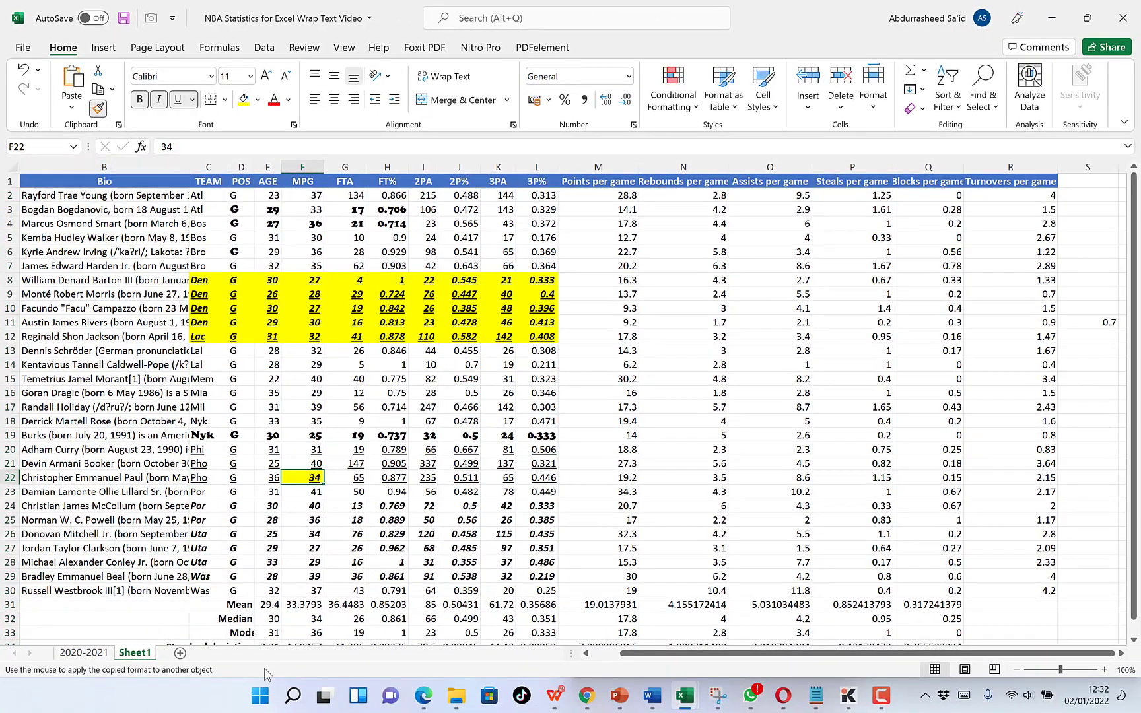
click(441, 396)
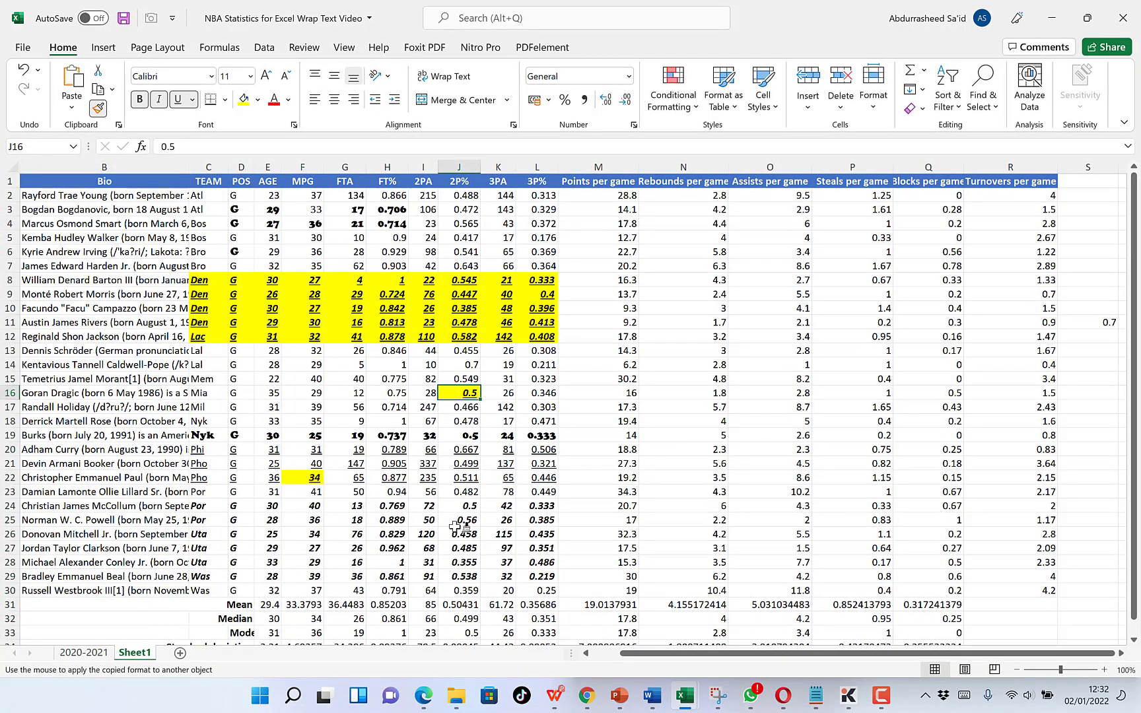
click(430, 492)
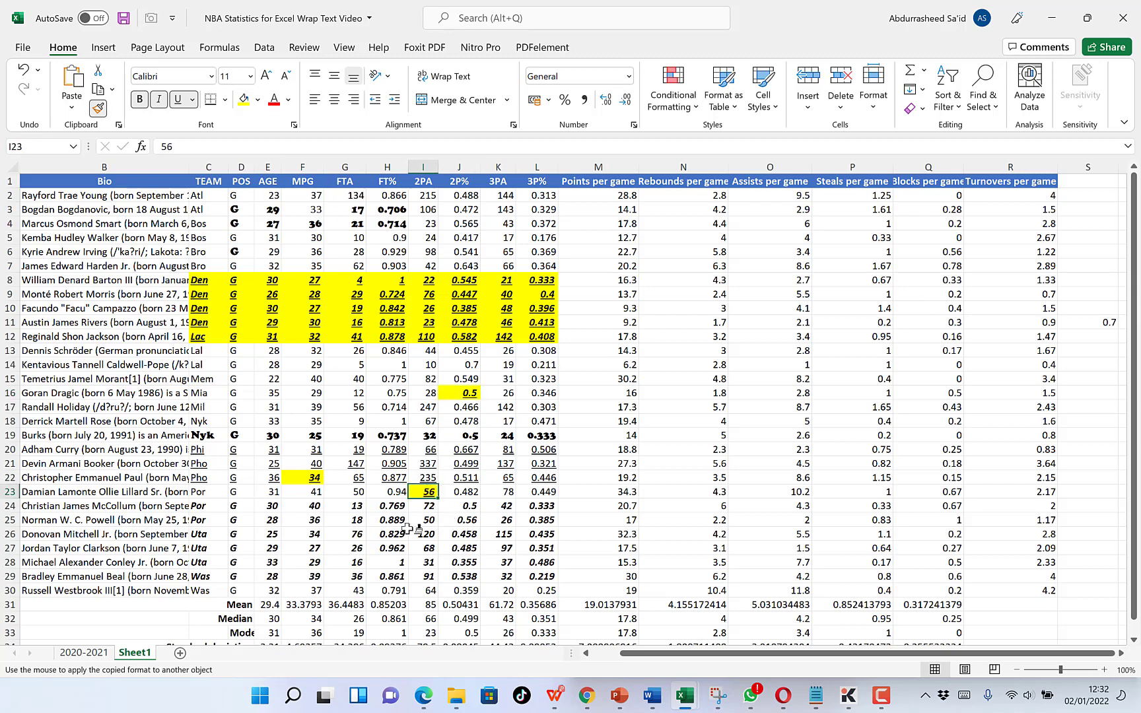
click(267, 521)
click(466, 548)
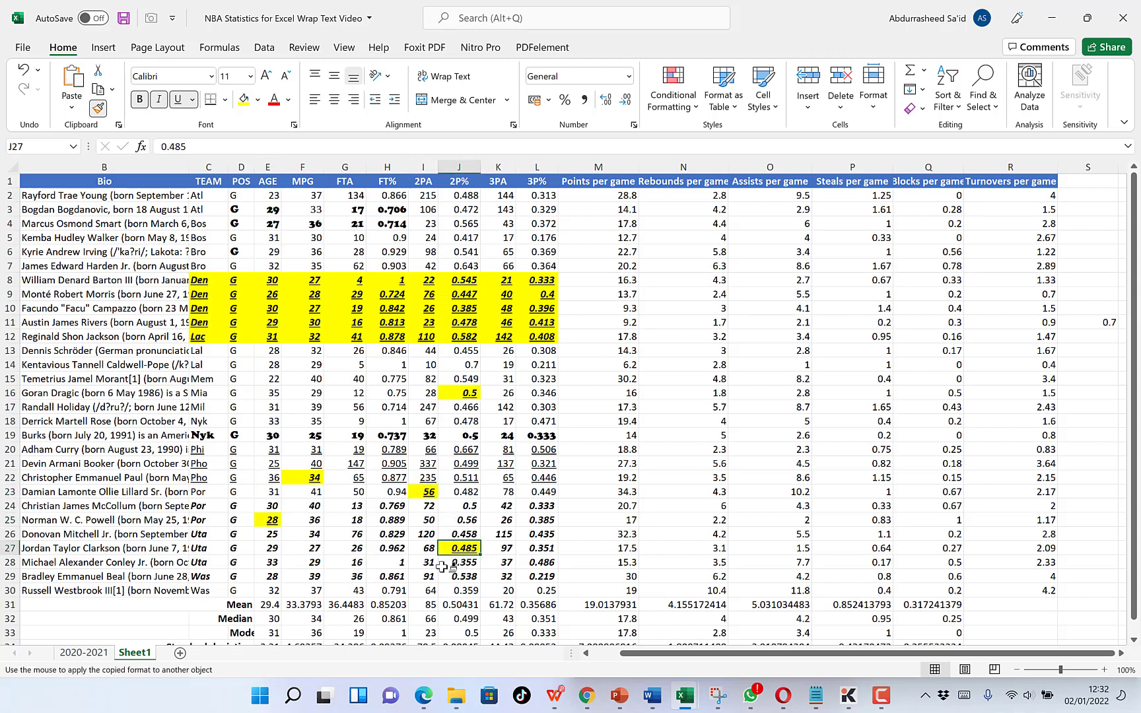
click(291, 579)
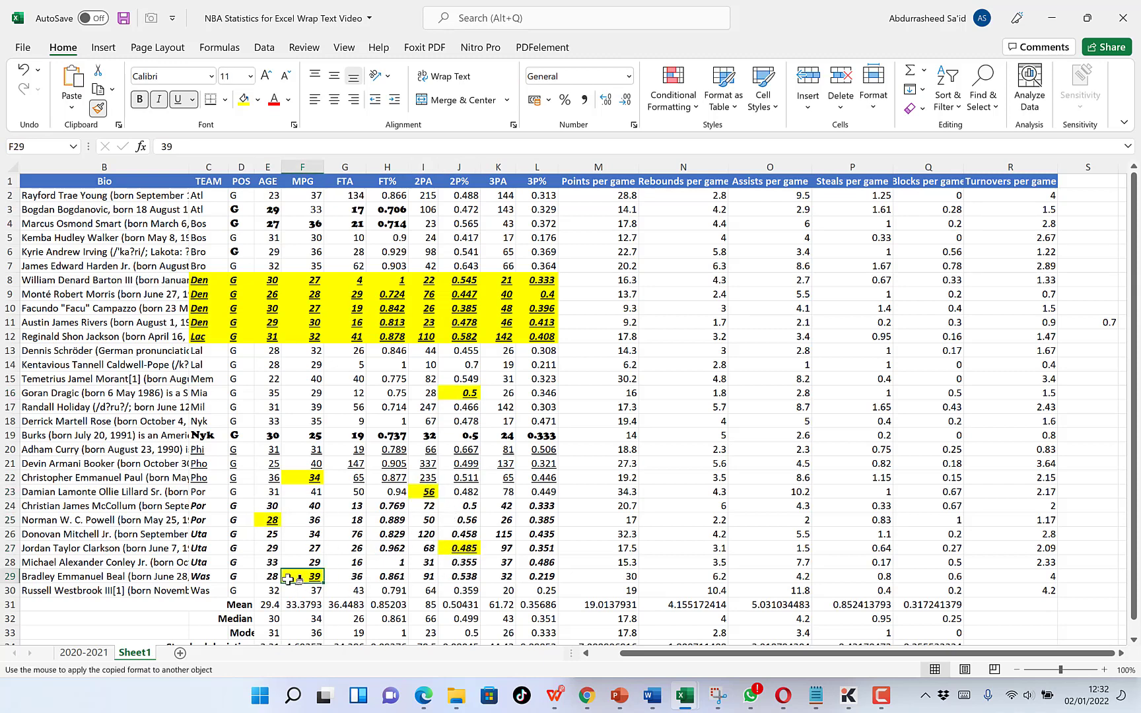
On Sheet1, paint the copied C8 formatting onto cells F16 and H5, and turn off Format Painter.
click(321, 392)
click(388, 236)
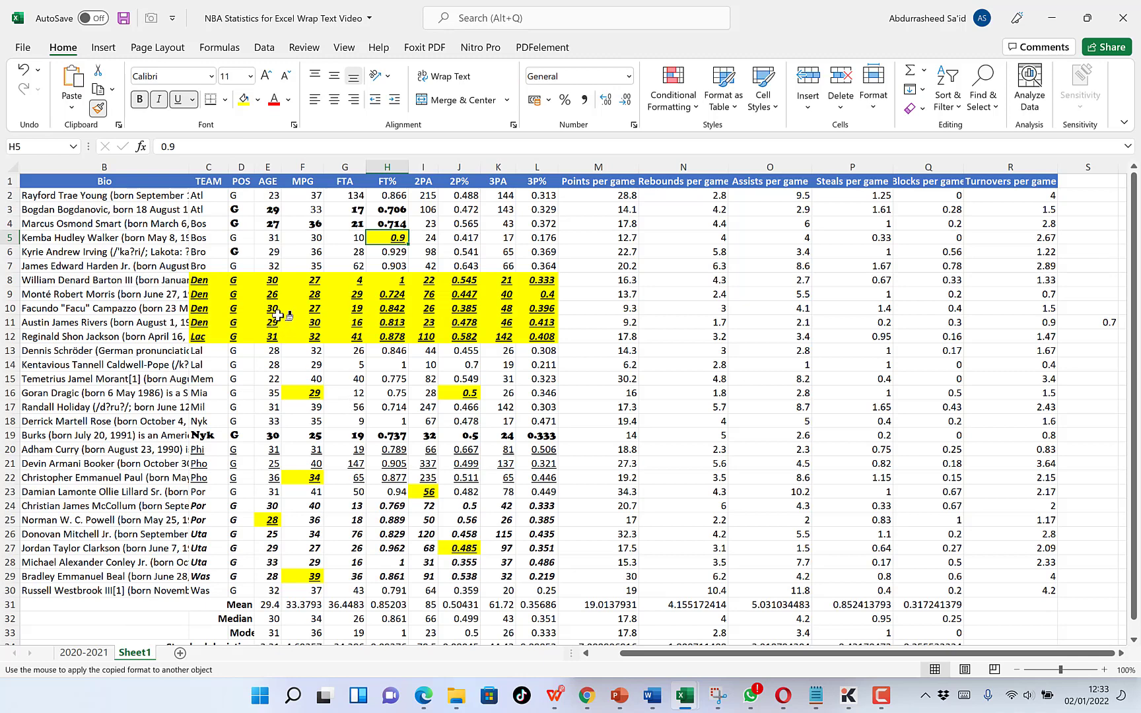
key(Escape)
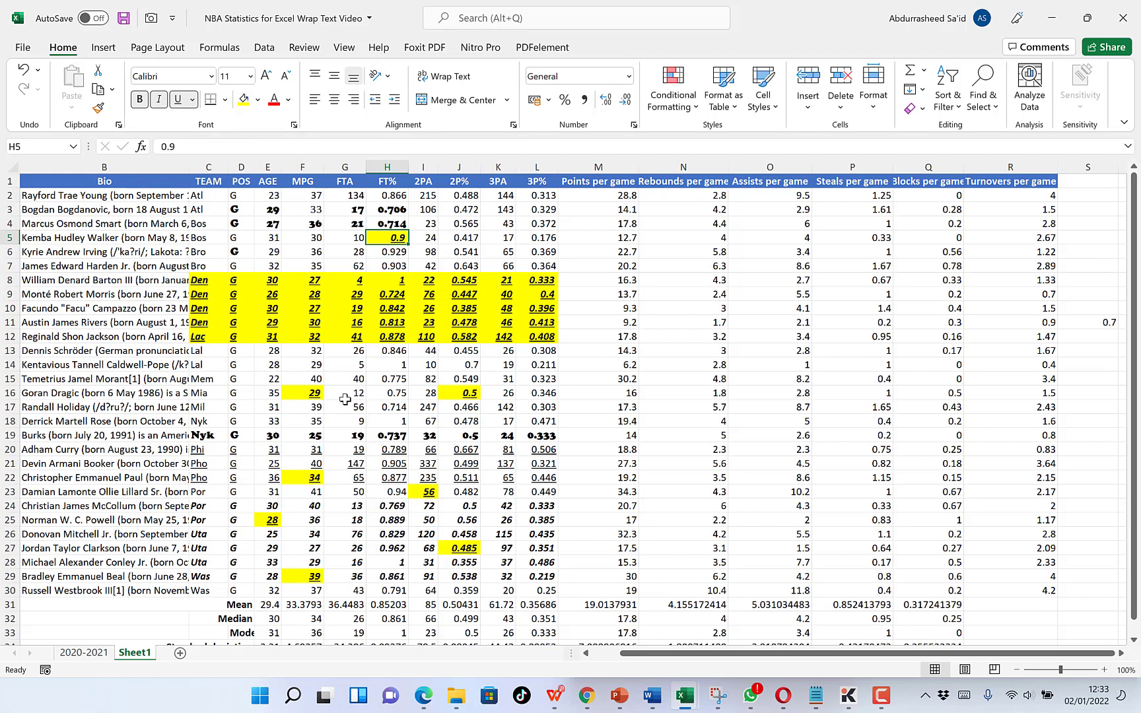
On the 2020-2021 sheet, keep Format Painter active to copy the formatting of C12:L12 onto C14:L14 and C23:L23.
key(ctrl+Page_Up)
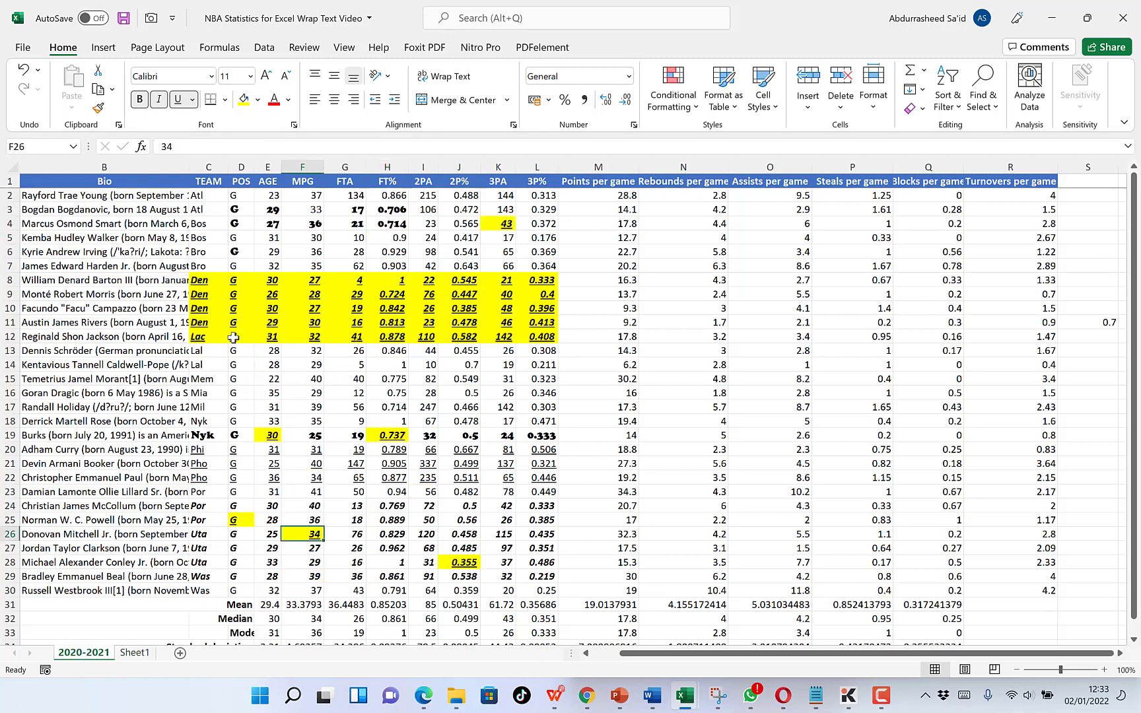
drag(217, 336, 545, 334)
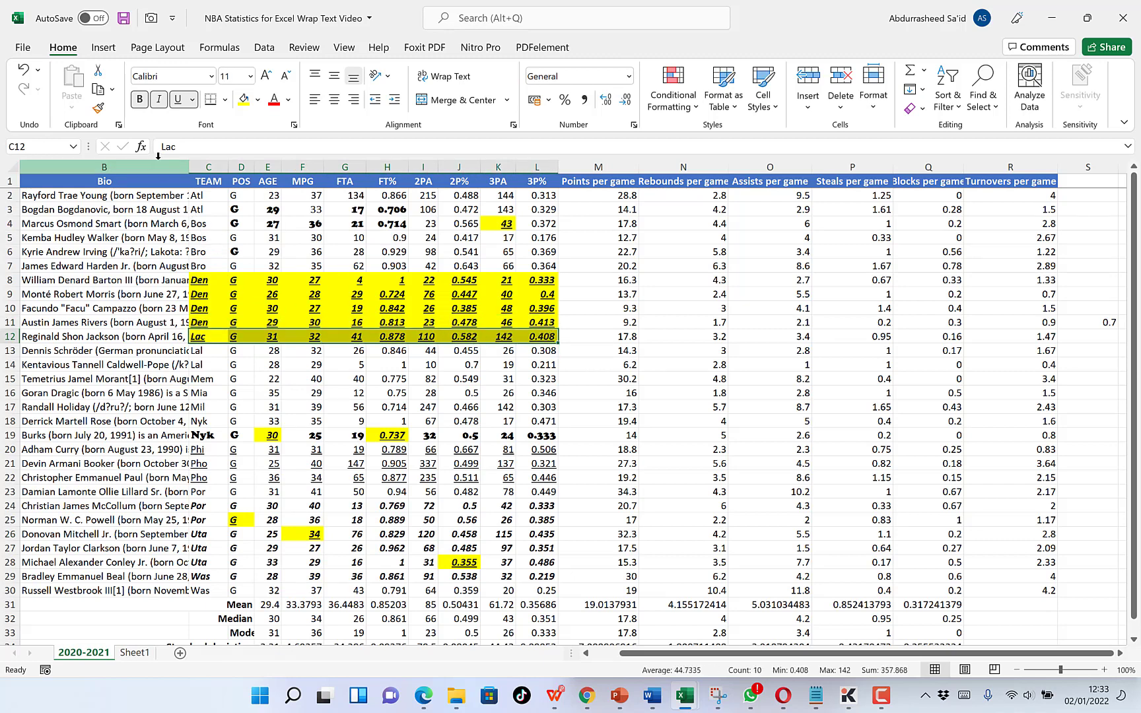
click(99, 108)
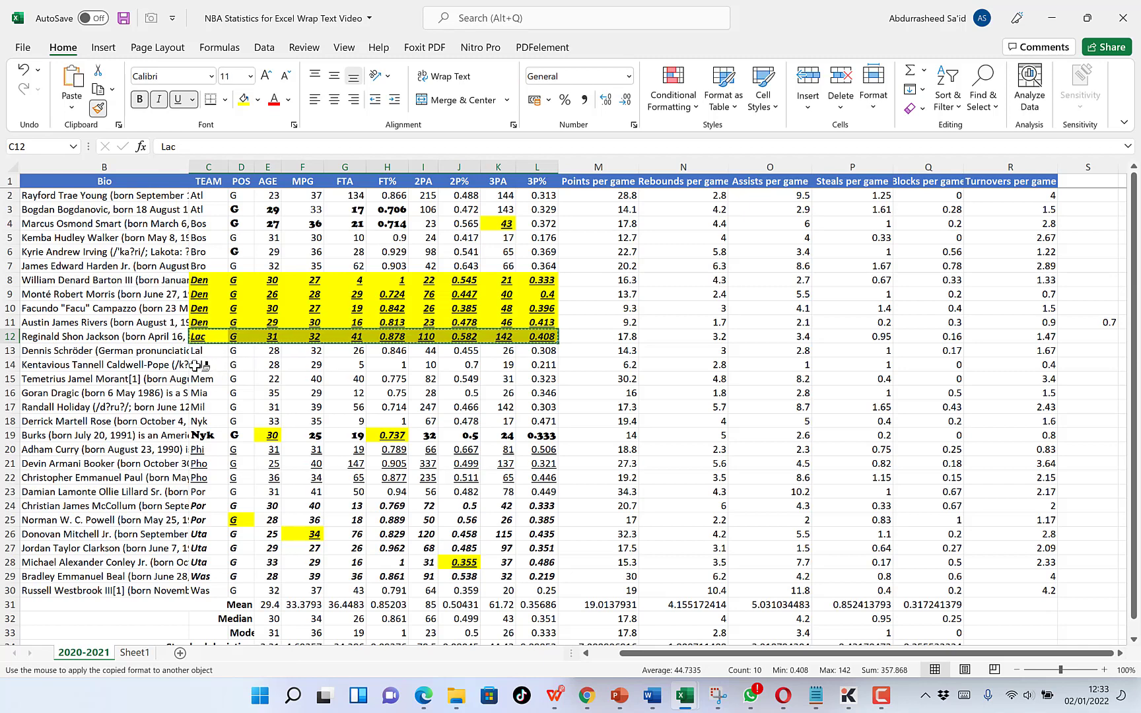
drag(197, 365, 539, 365)
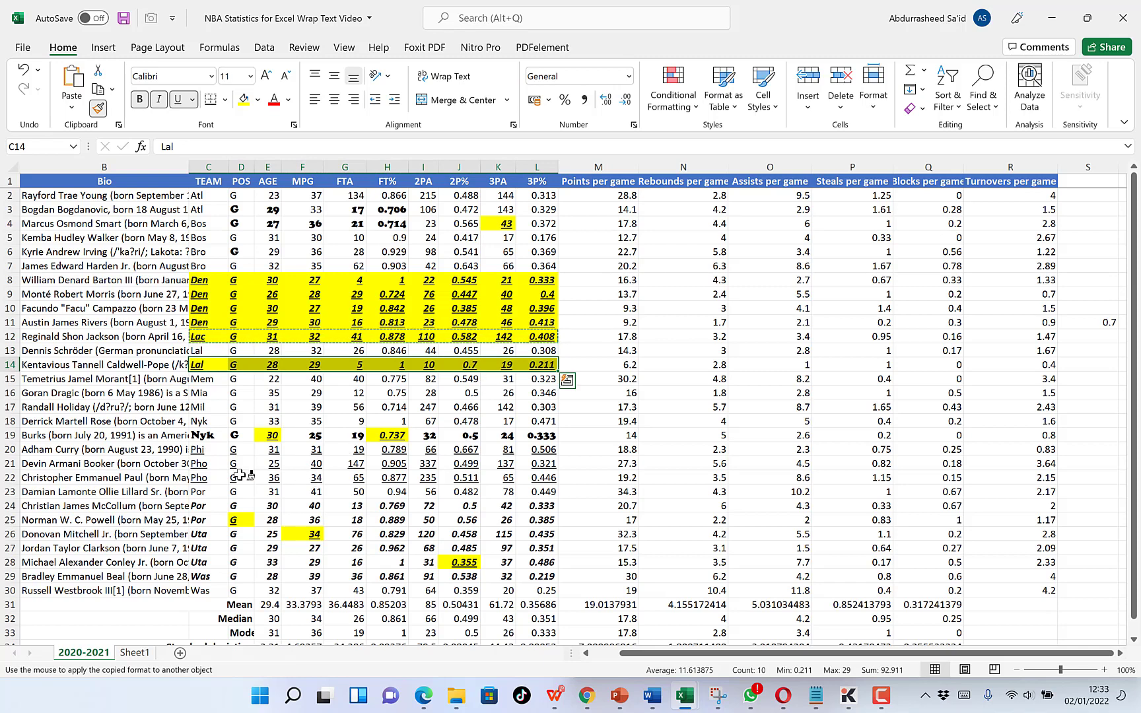
drag(201, 491, 538, 492)
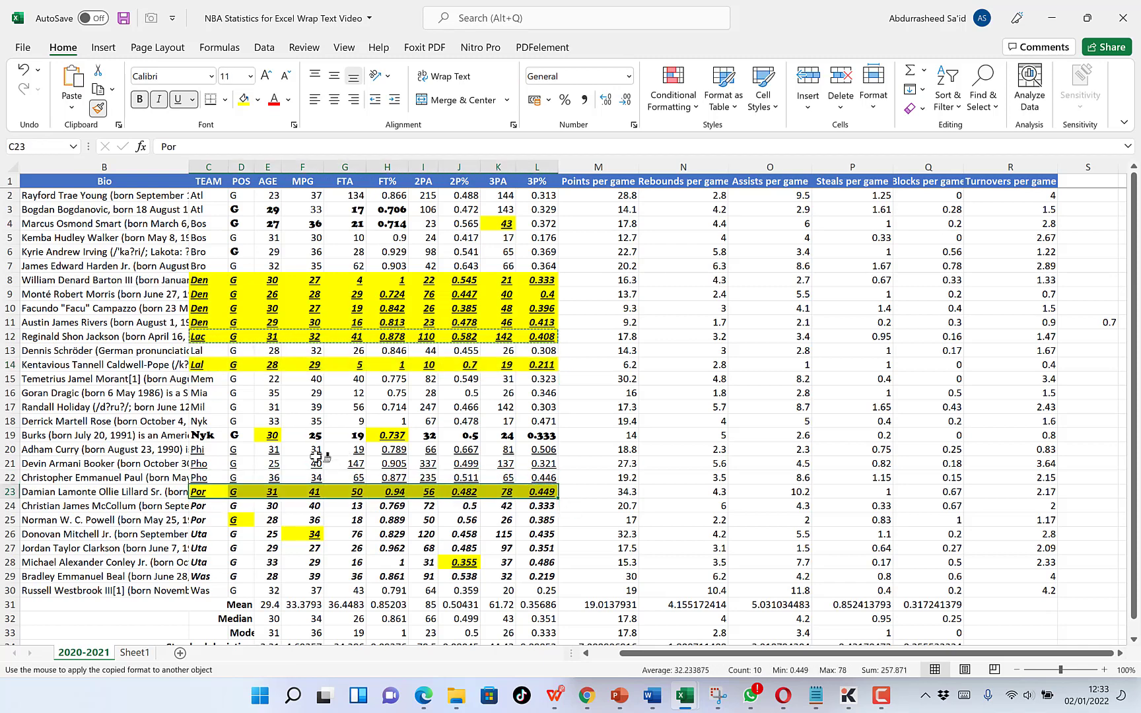
Paint the copied C12:L12 formatting onto Sheet1 from B2 across to column N, including the summary rows, and turn off Format Painter.
click(135, 652)
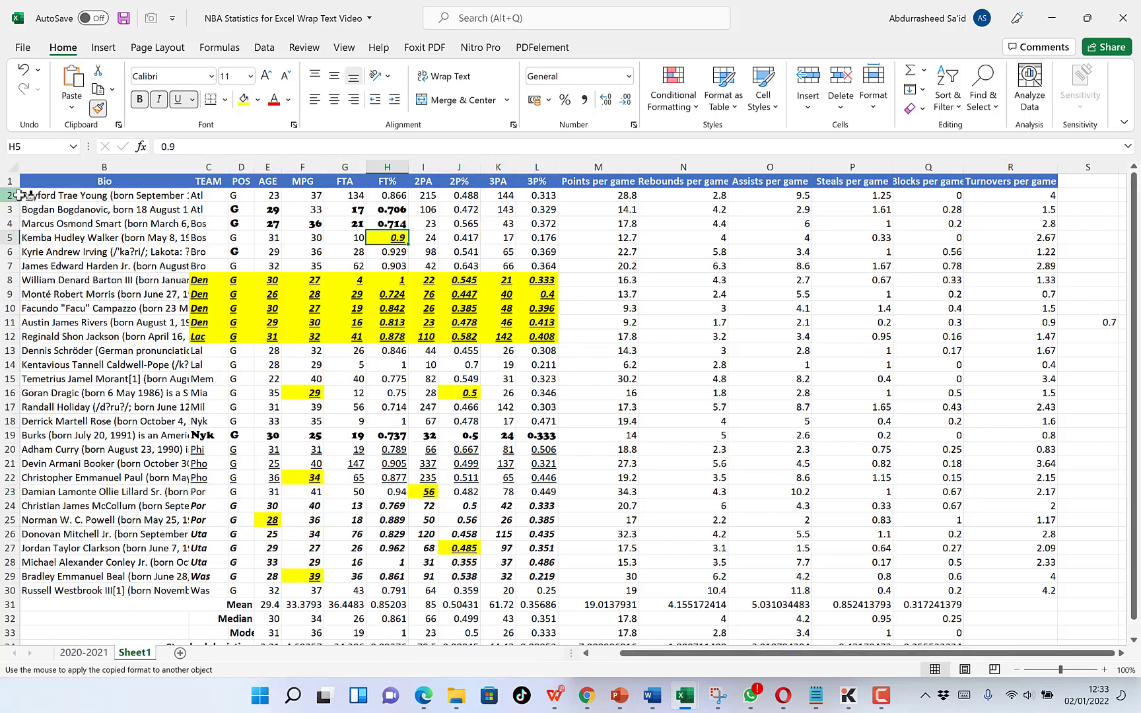
mouse_move(23, 196)
mouse_down()
mouse_move(166, 217)
mouse_move(502, 634)
mouse_move(727, 614)
mouse_move(696, 610)
mouse_move(698, 622)
mouse_up()
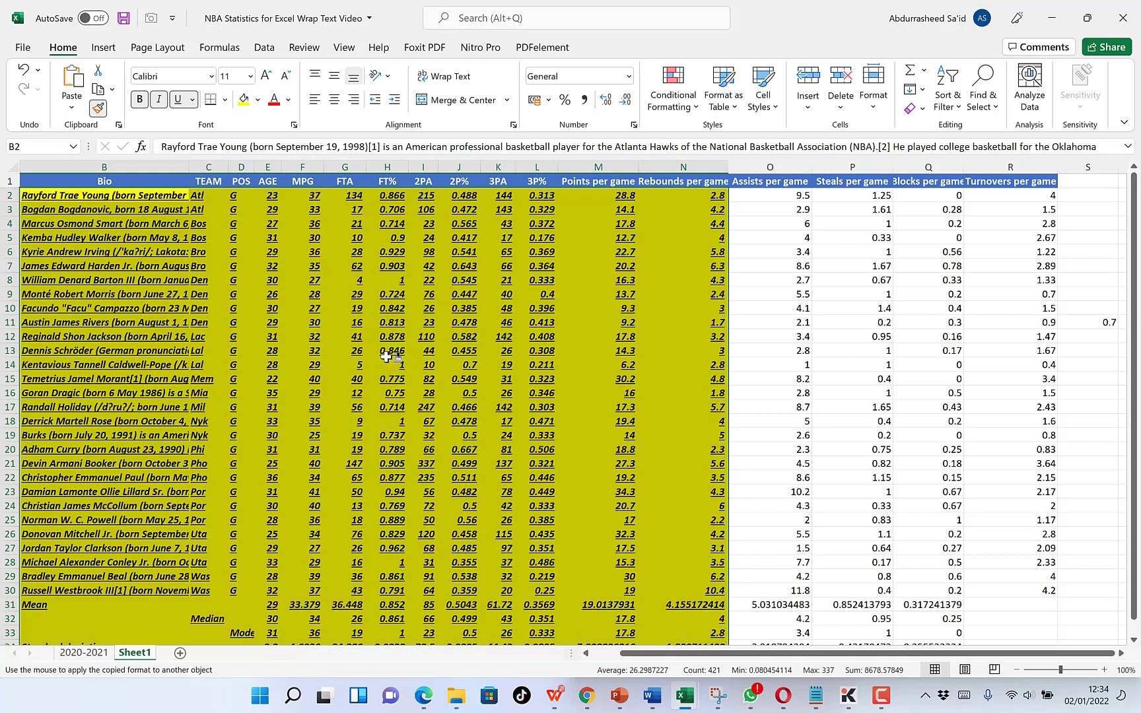
key(Escape)
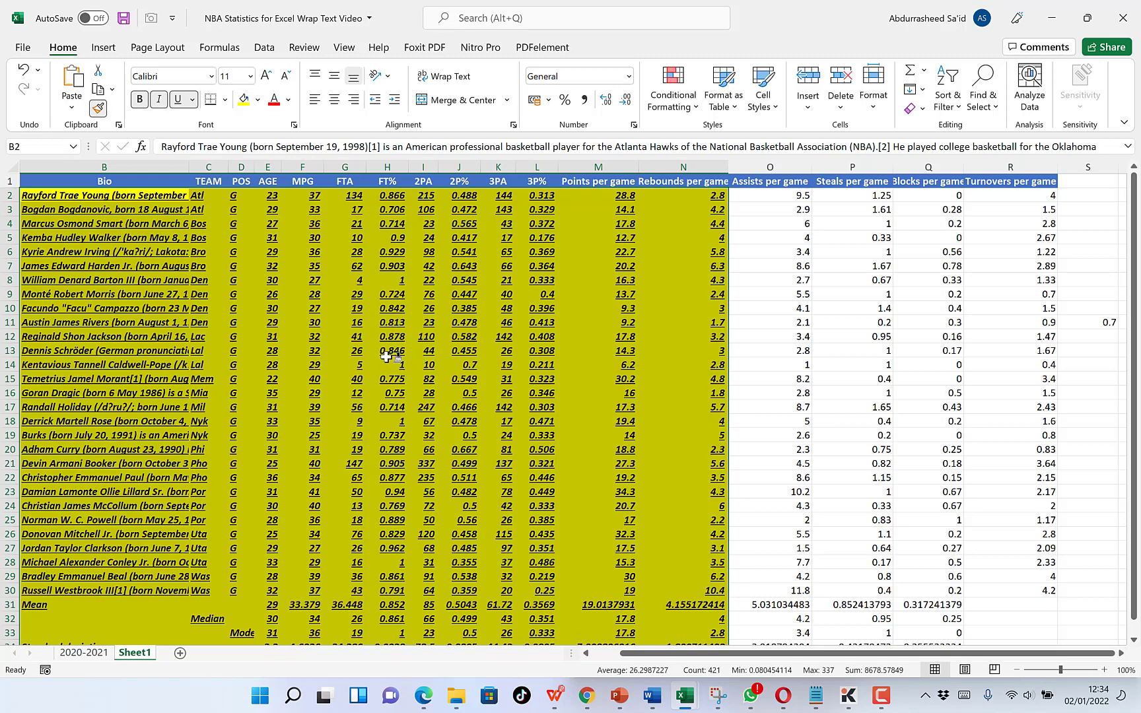